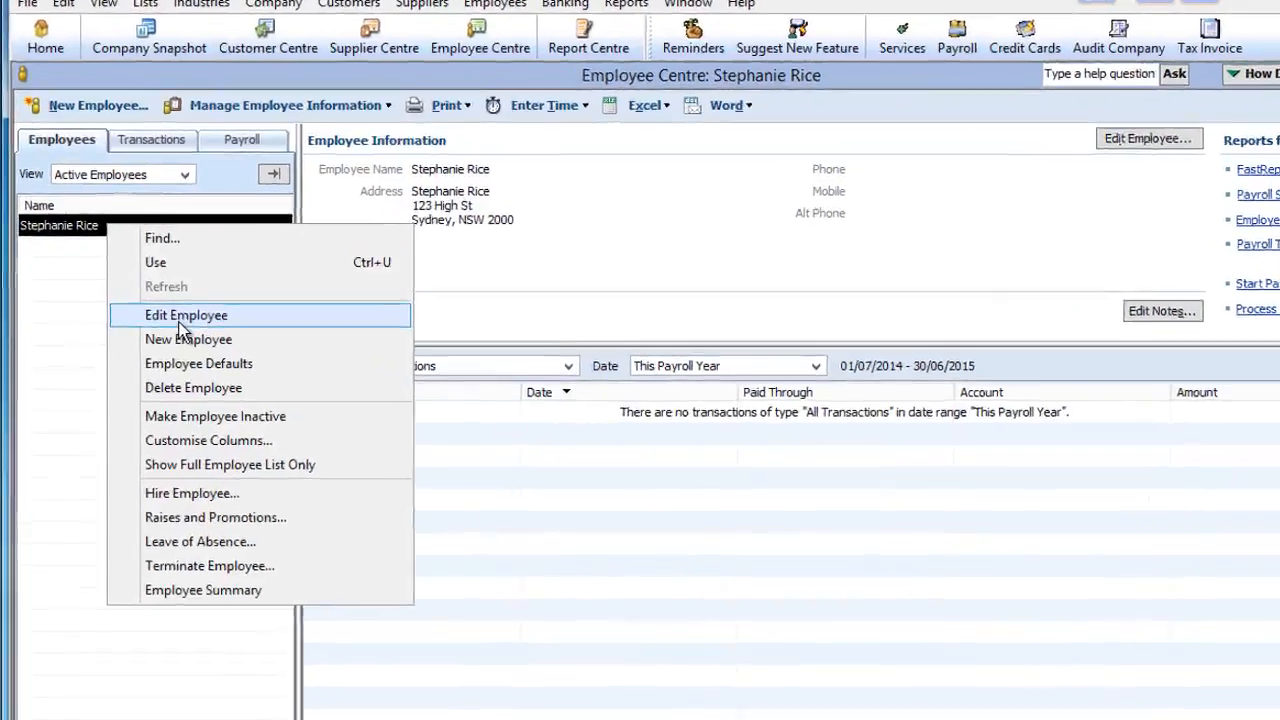
# - Open the existing employee's record in Edit Employee from the Employee Centre
pyautogui.click(165, 303)
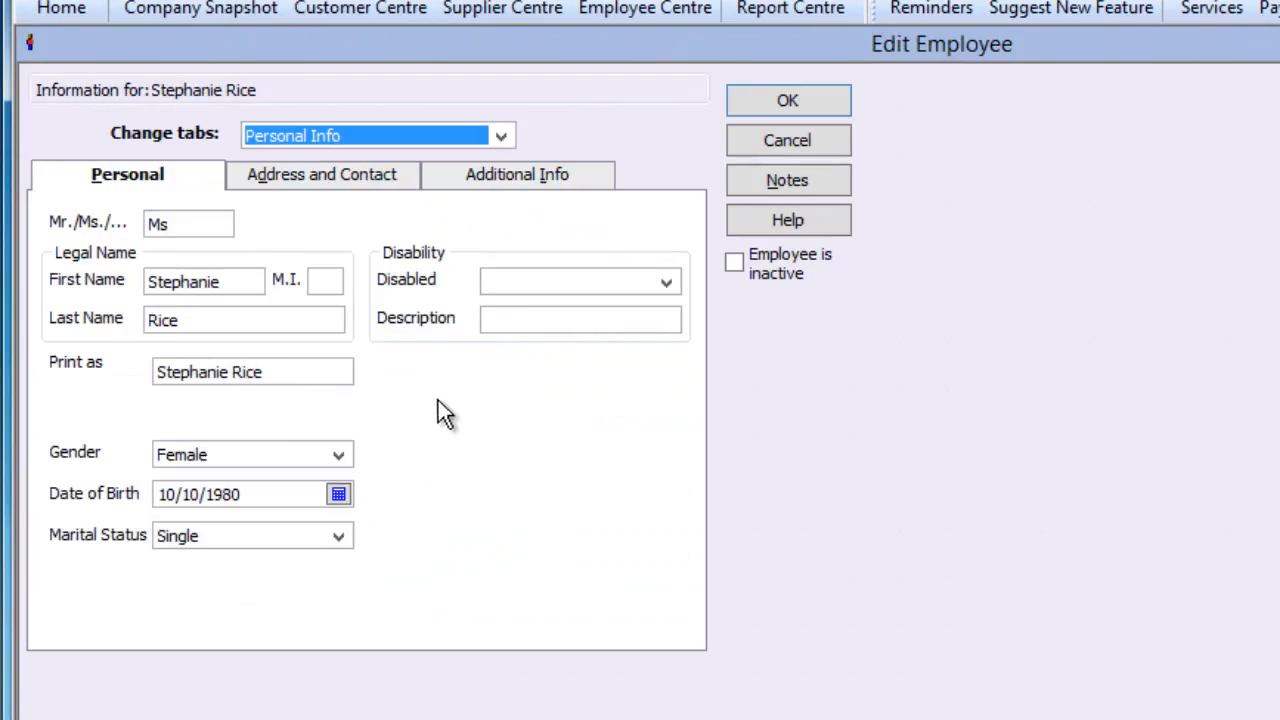
pyautogui.click(230, 317)
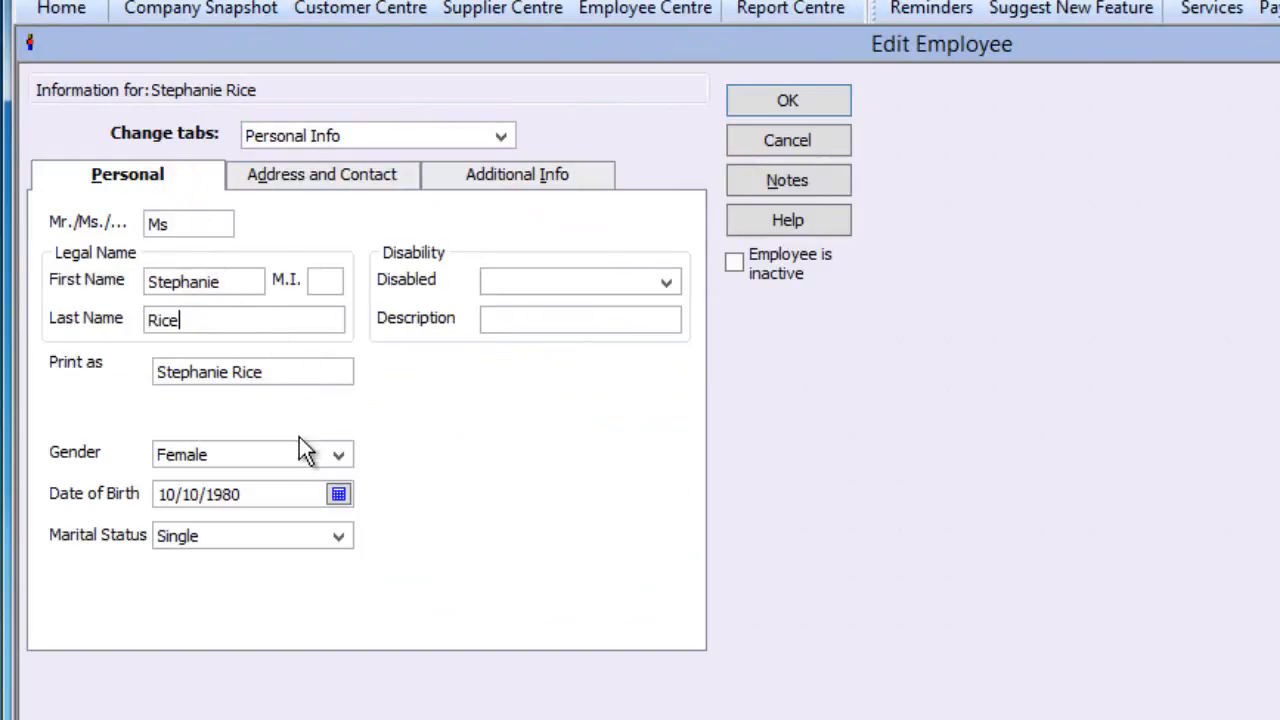
pyautogui.click(271, 497)
# - On Address and Contact, enter the employee's email address and set Preferred Send Form Method to Both
pyautogui.click(374, 184)
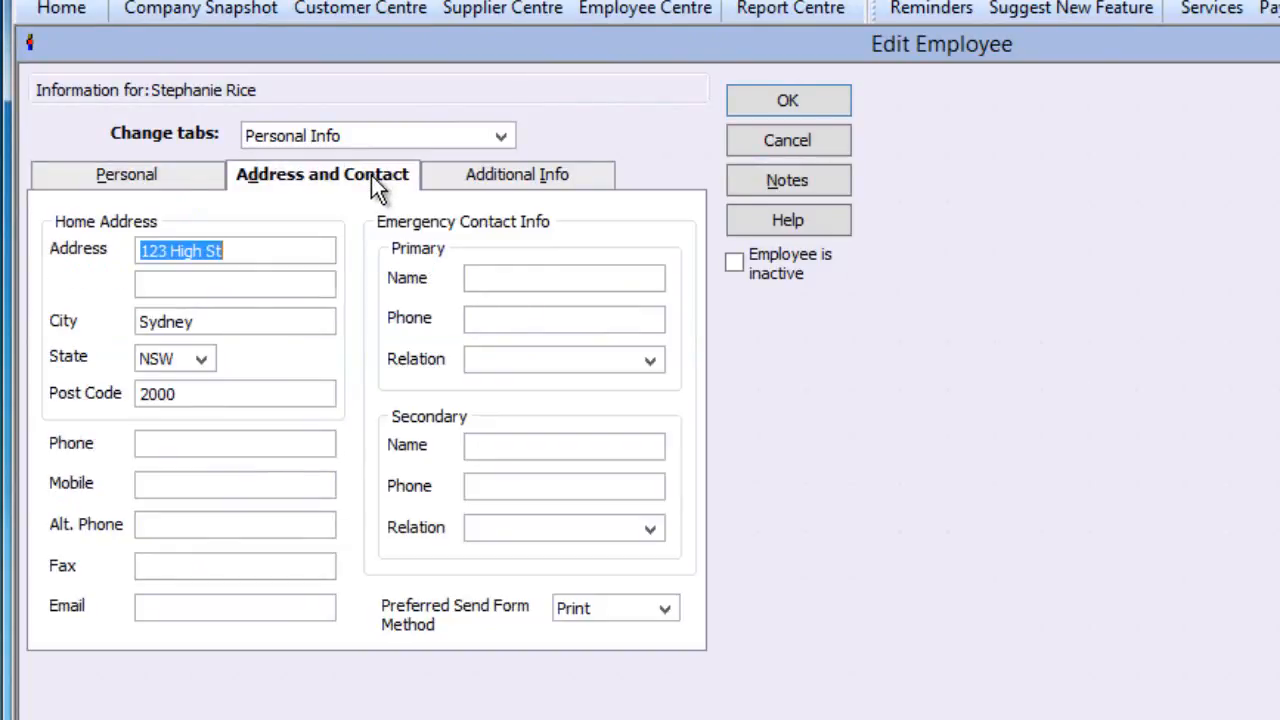
pyautogui.click(254, 255)
pyautogui.click(246, 333)
pyautogui.click(174, 604)
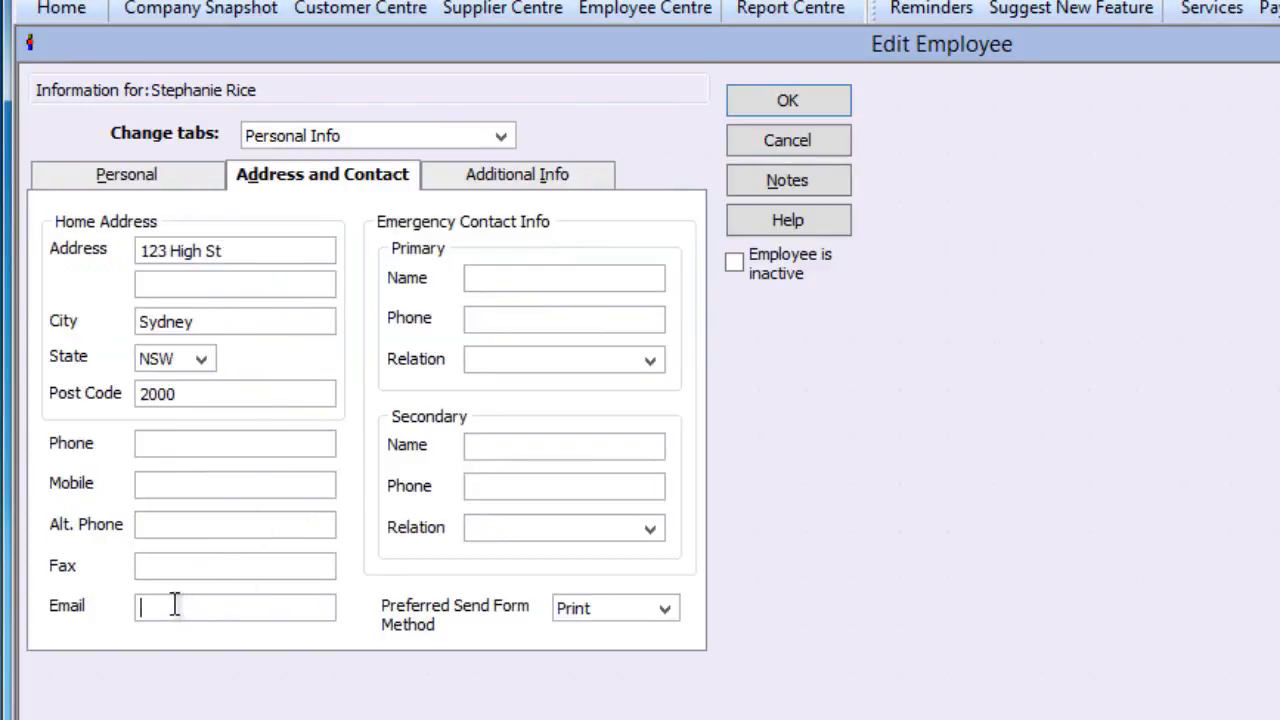
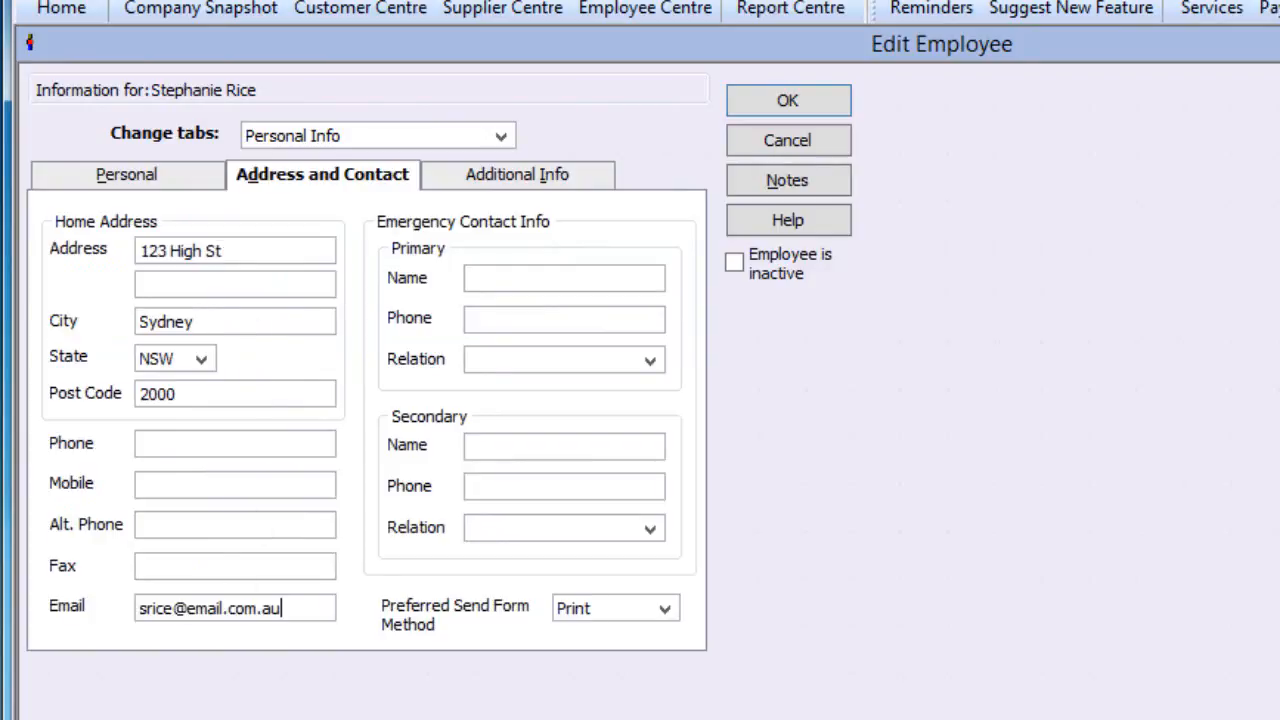
pyautogui.click(665, 608)
pyautogui.click(585, 672)
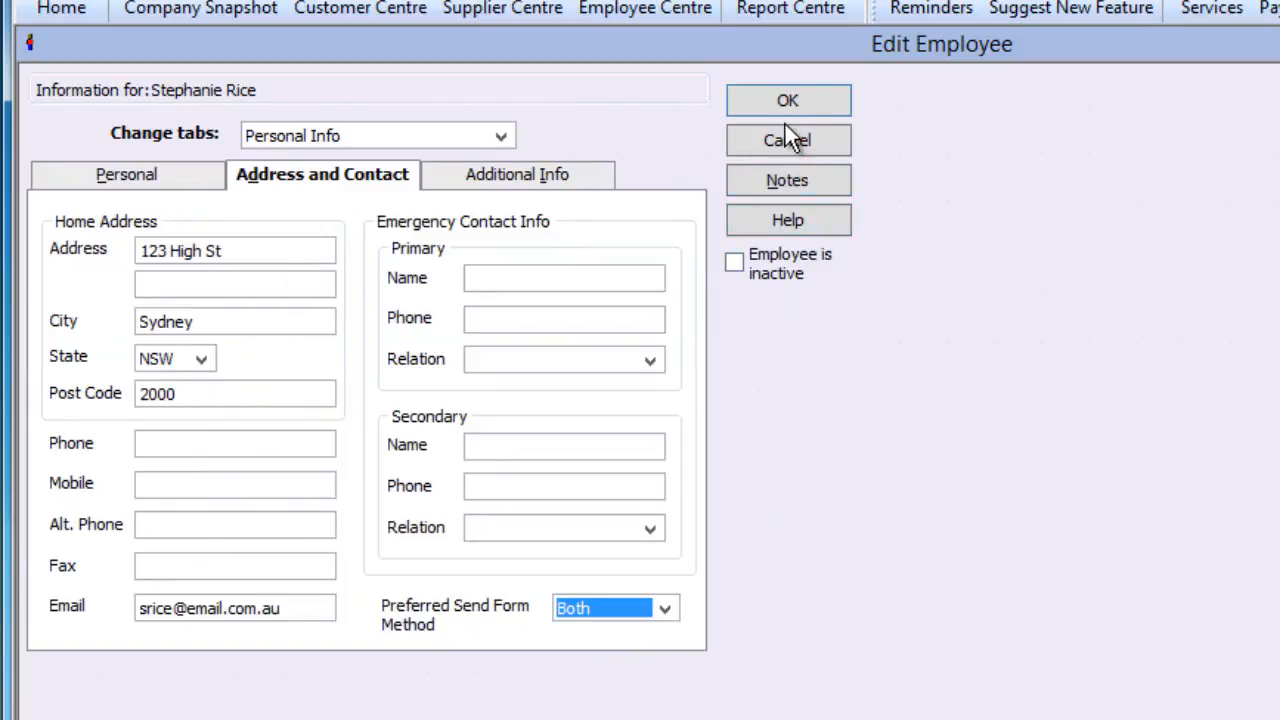
pyautogui.click(499, 137)
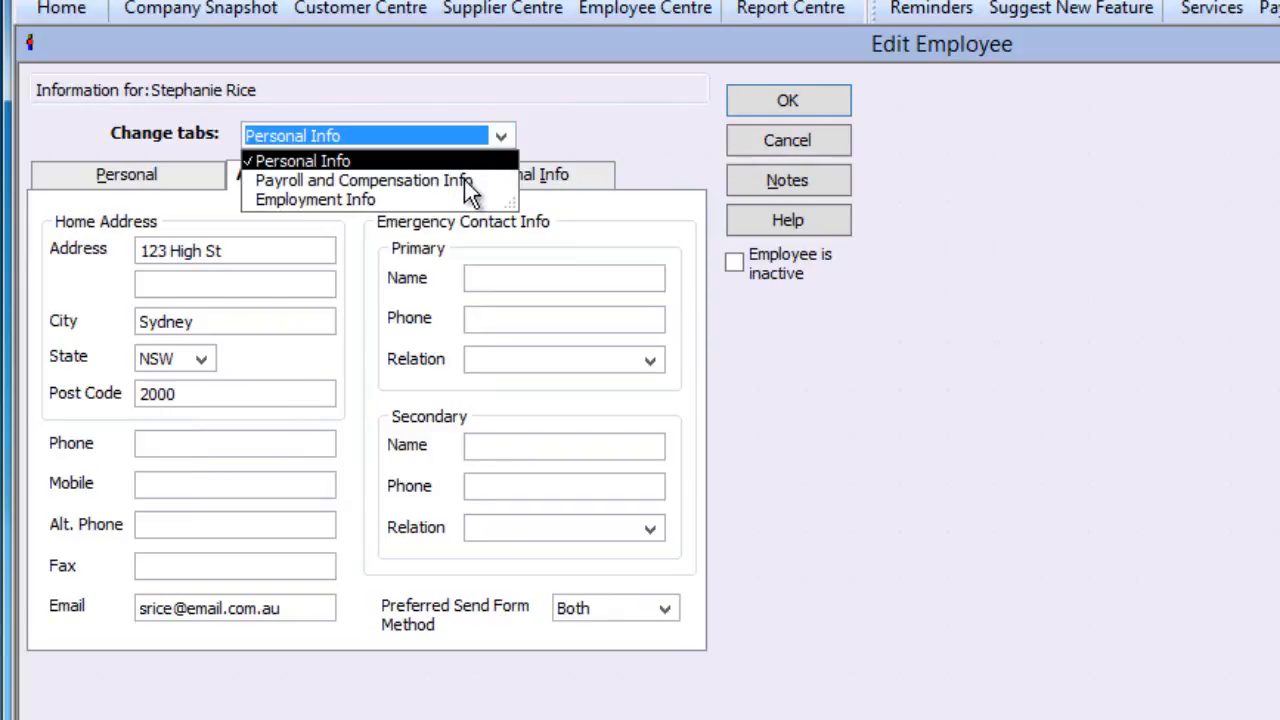
# - In Payroll and Compensation Info, add a Salary earning with a 52,000.00 rate
pyautogui.click(467, 181)
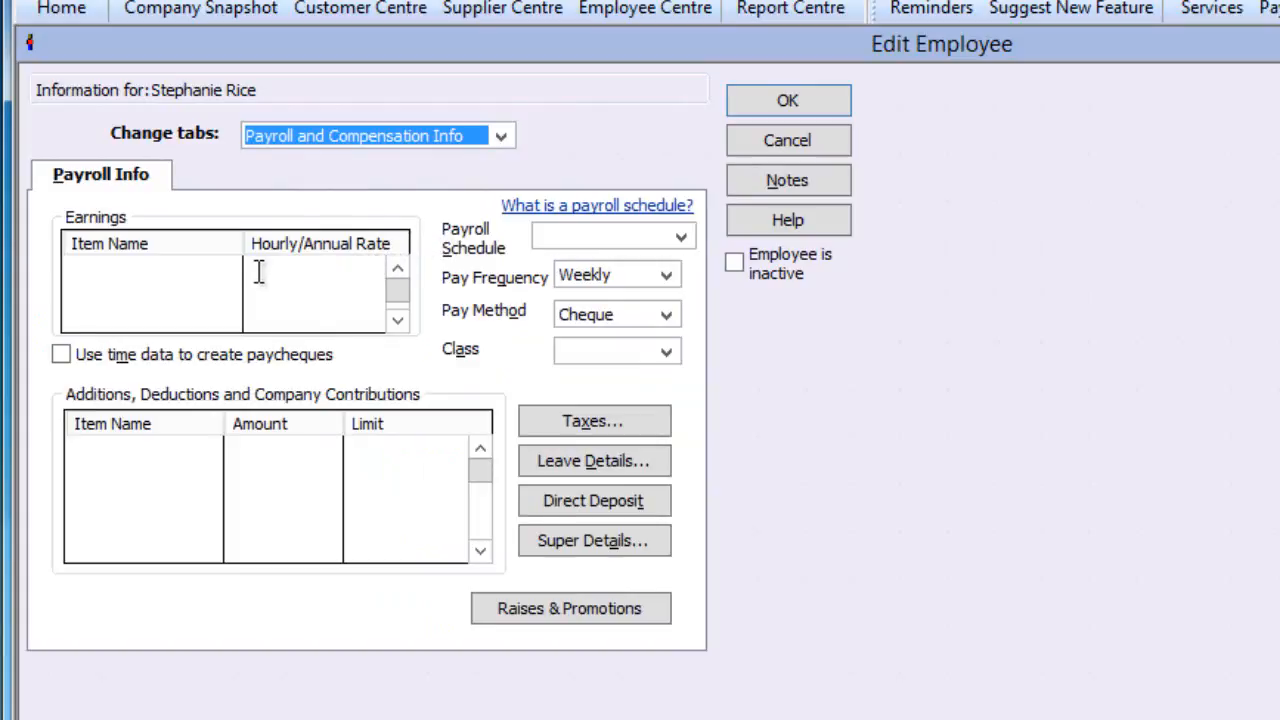
pyautogui.click(220, 272)
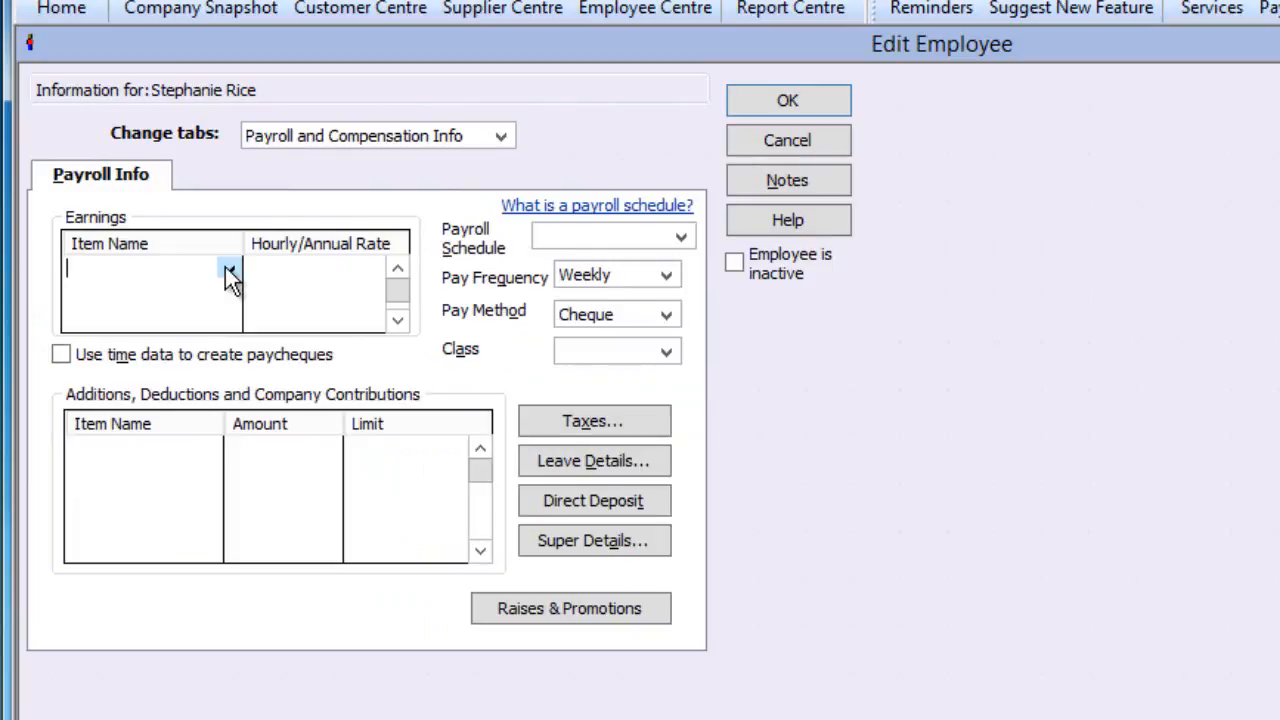
pyautogui.click(226, 269)
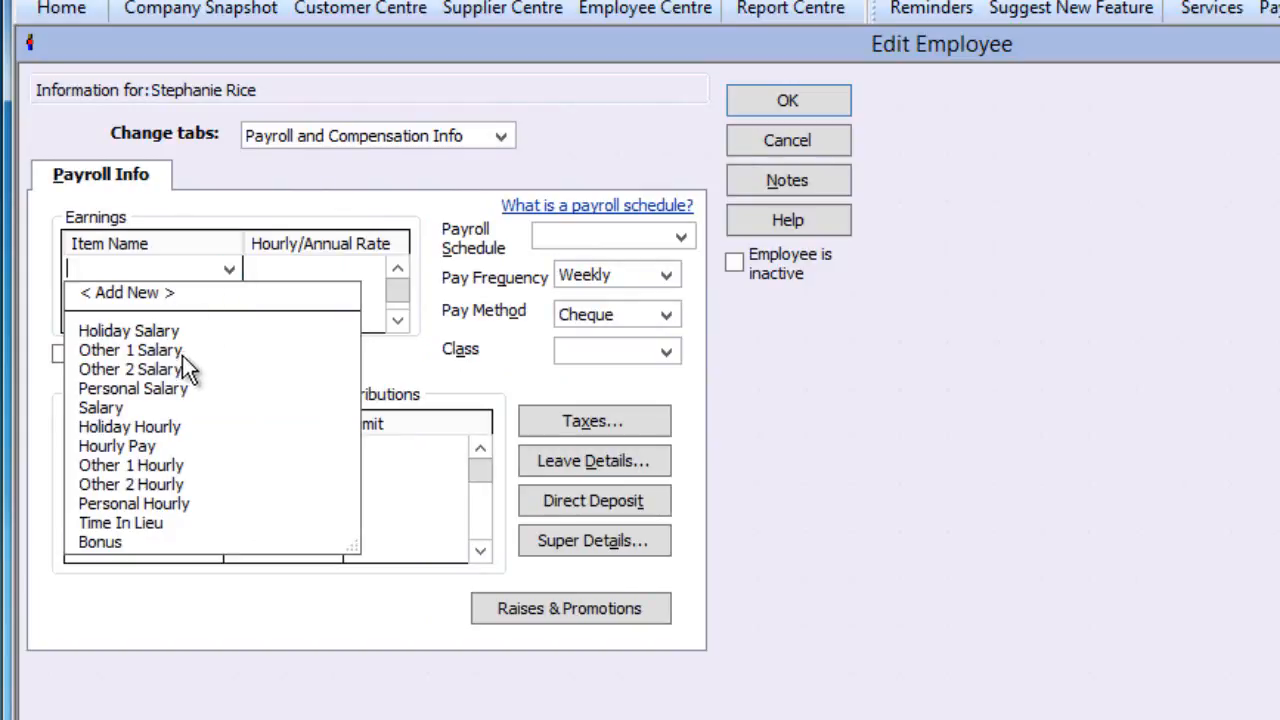
pyautogui.click(122, 411)
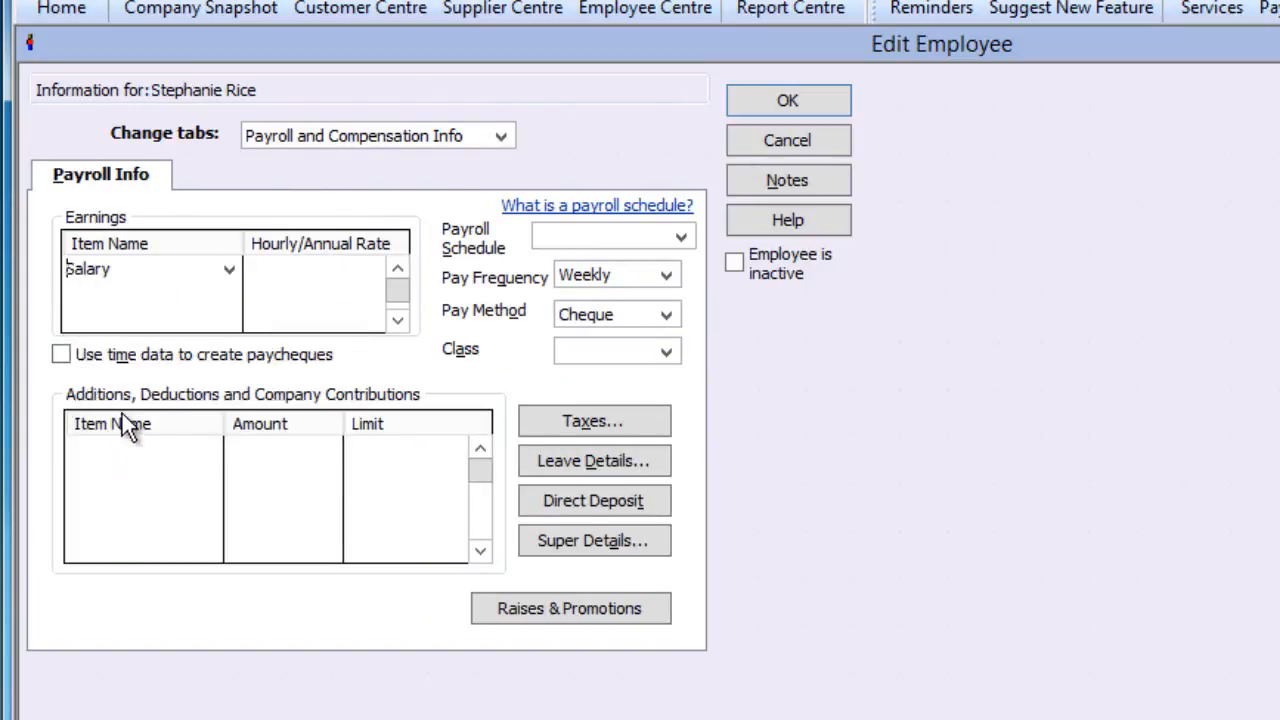
pyautogui.click(312, 266)
pyautogui.write('52000')
pyautogui.click(290, 293)
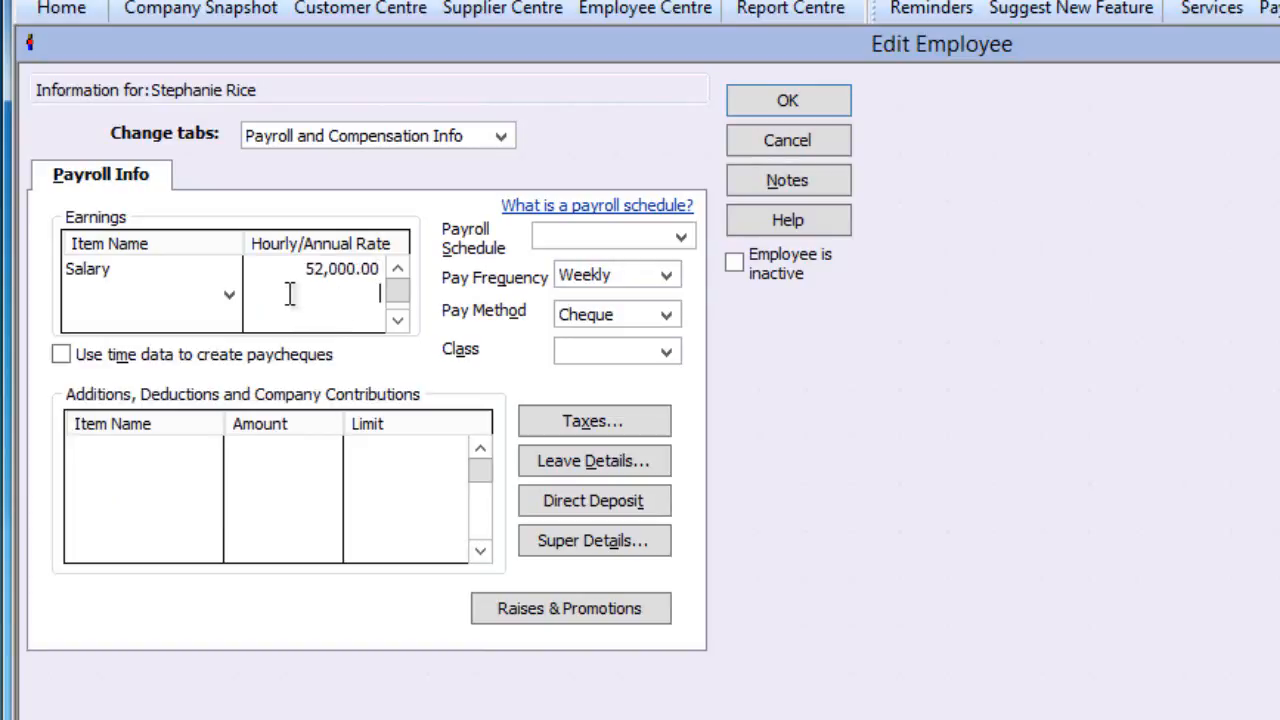
# - Replace the Salary earning with Hourly Pay at a rate of 30.00
pyautogui.click(226, 272)
pyautogui.click(226, 272)
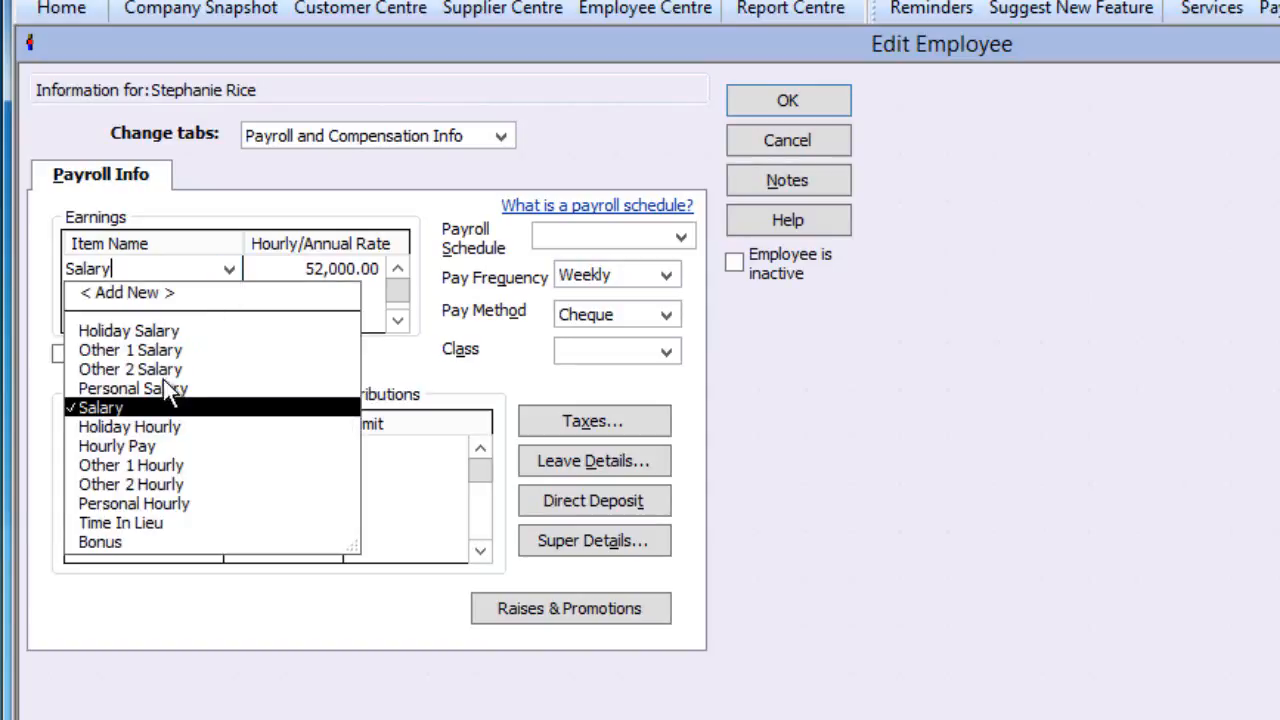
pyautogui.click(145, 446)
pyautogui.moveTo(308, 269); pyautogui.dragTo(388, 268)
pyautogui.write('30.00')
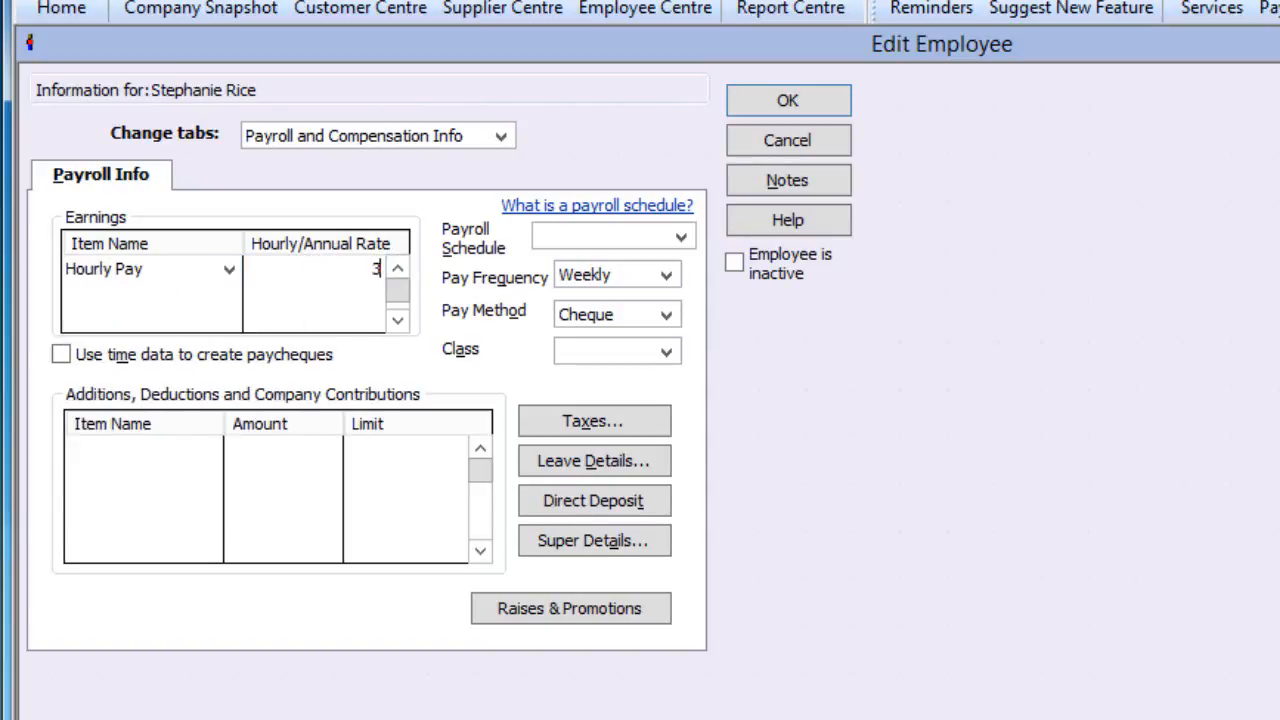
pyautogui.click(213, 297)
# - Add the Helath Society Contribution deduction and change its amount from 100.00 to -150.00
pyautogui.click(78, 453)
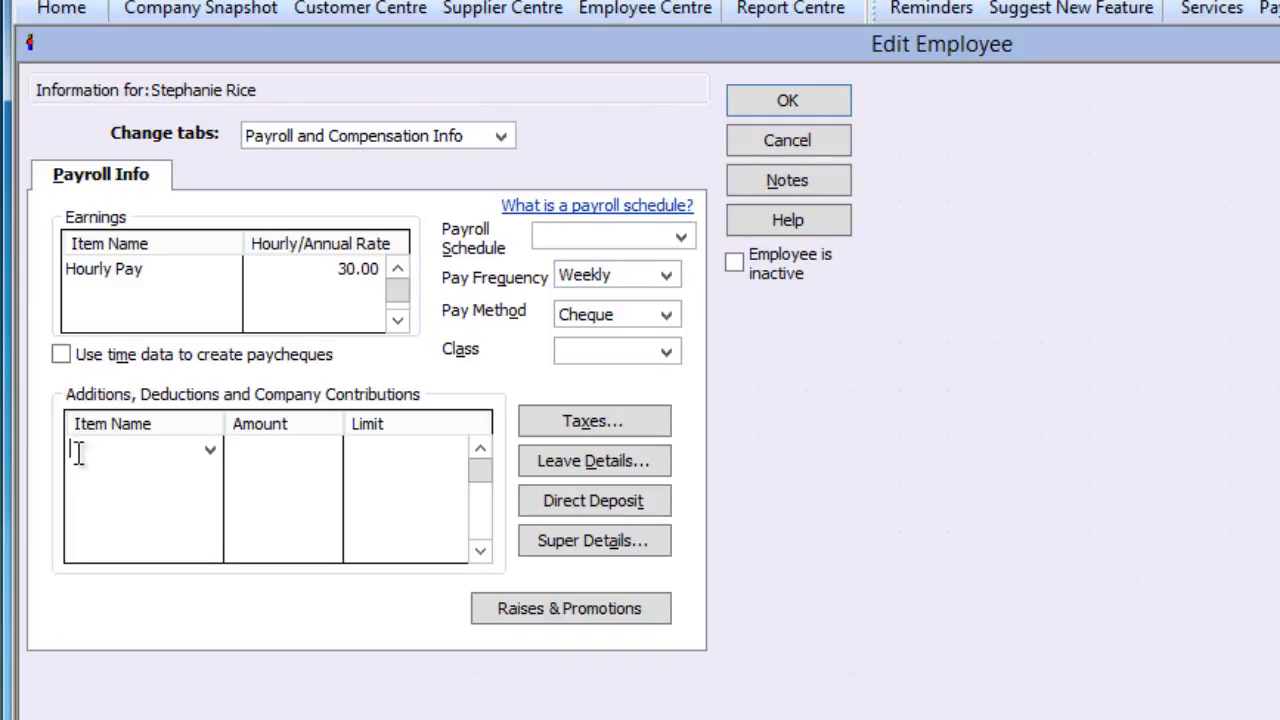
pyautogui.click(210, 458)
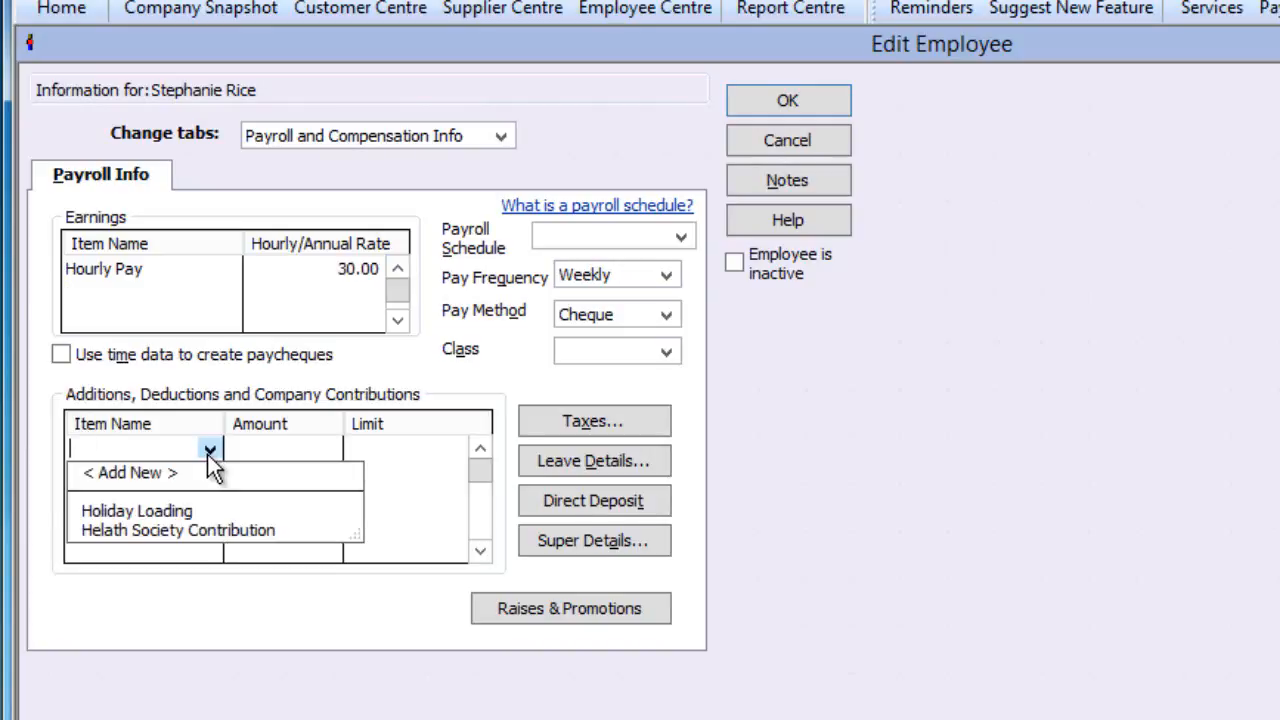
pyautogui.click(203, 530)
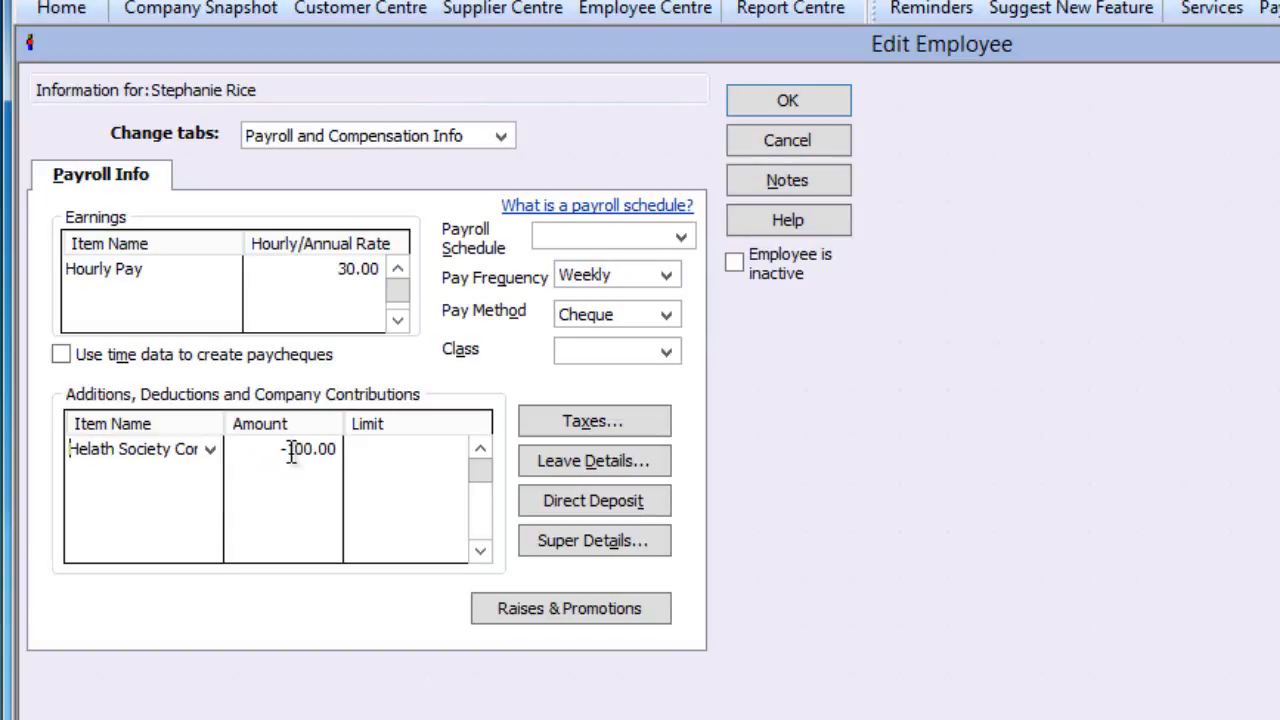
pyautogui.moveTo(290, 452); pyautogui.dragTo(342, 450)
pyautogui.write('150')
pyautogui.click(387, 454)
# - Keep pay frequency at Weekly and change the pay method from Cheque to Bank (Online)
pyautogui.click(666, 277)
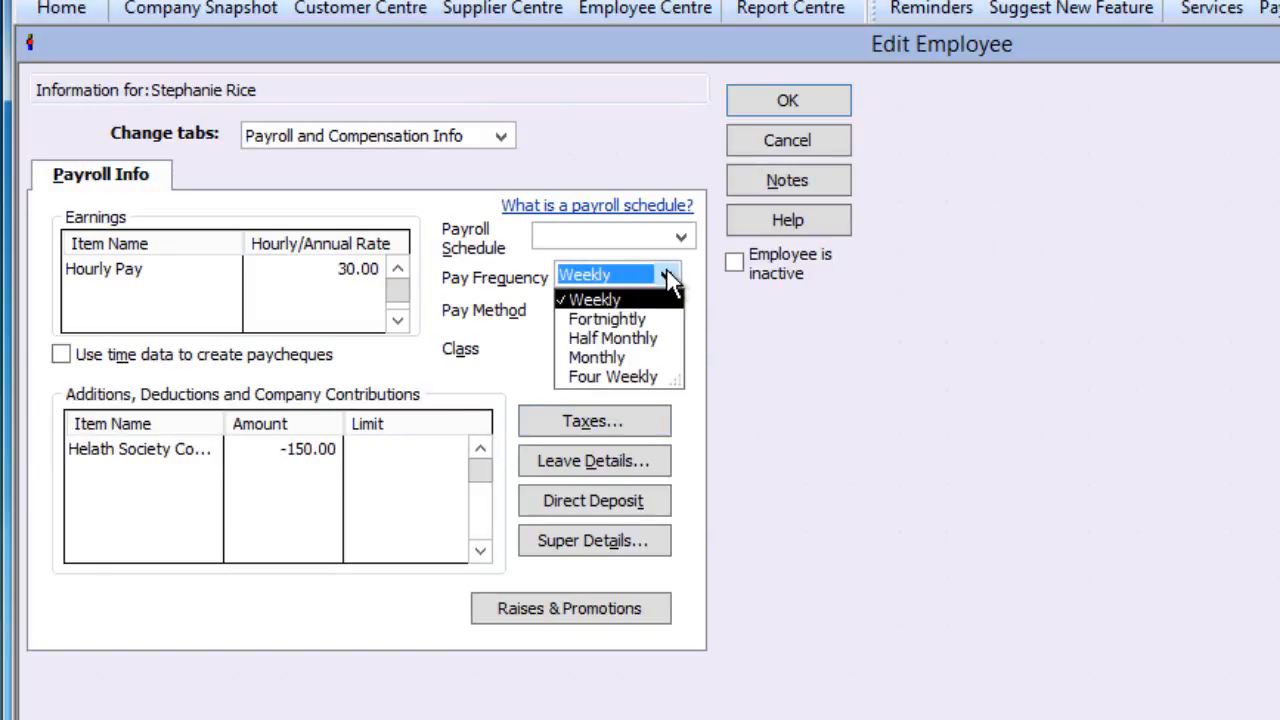
pyautogui.click(624, 305)
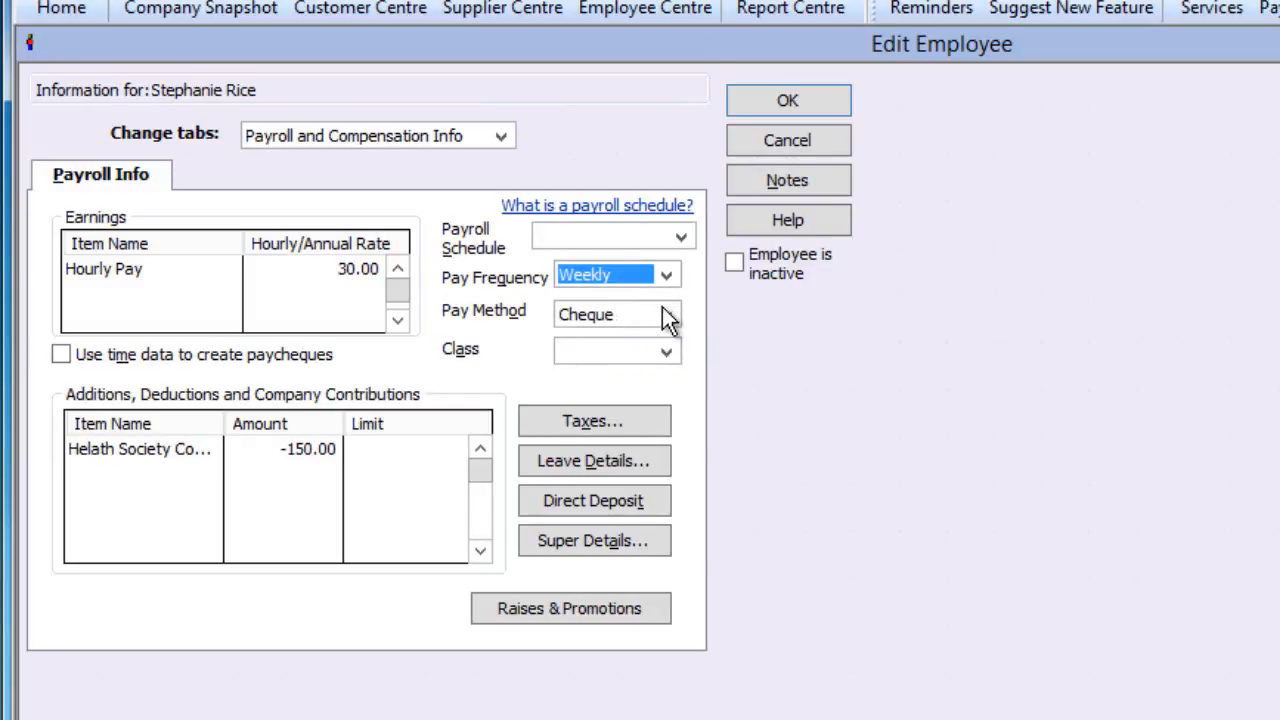
pyautogui.click(666, 315)
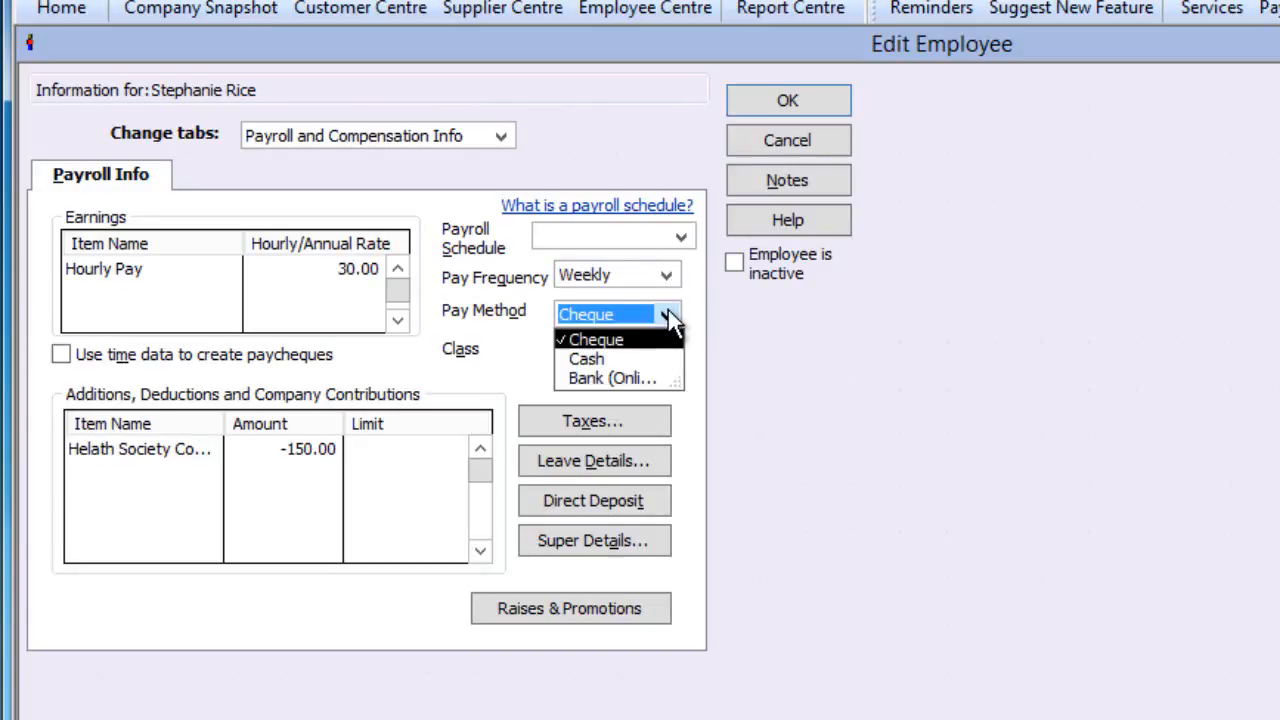
pyautogui.click(627, 379)
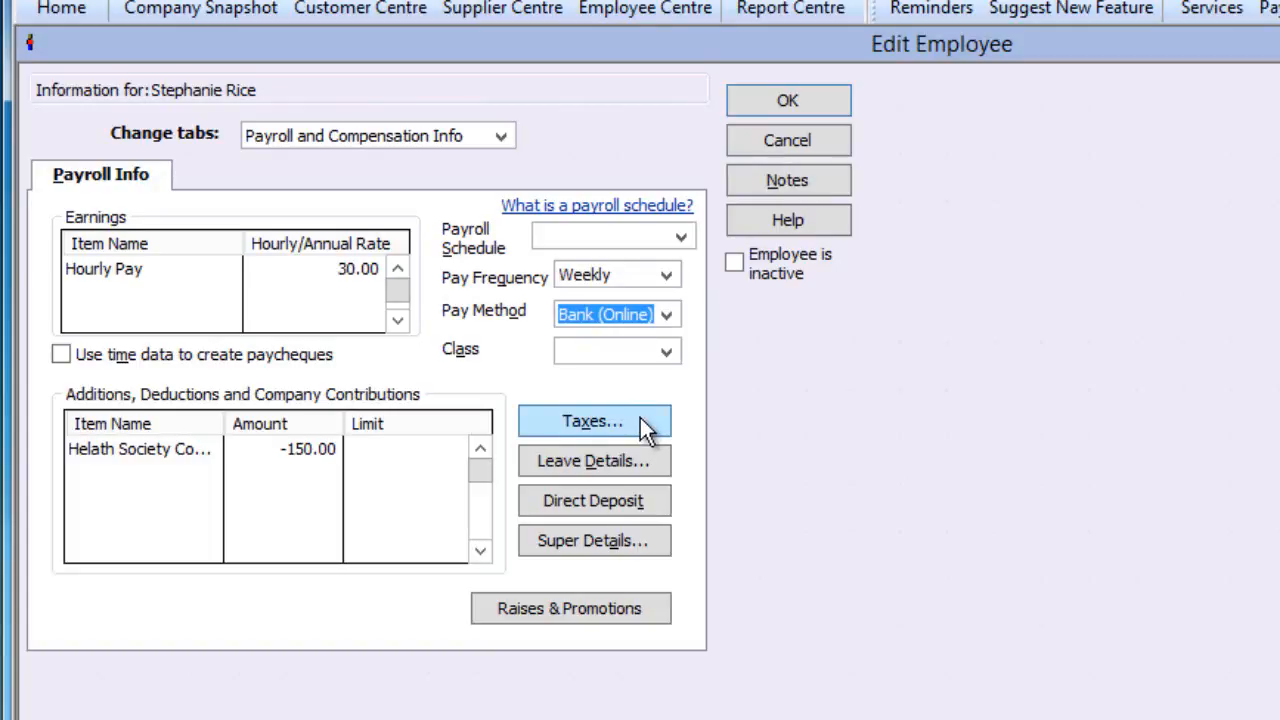
# - In Taxes, choose the 2-TFT tax code and enter the employee's tax reference number
pyautogui.click(640, 421)
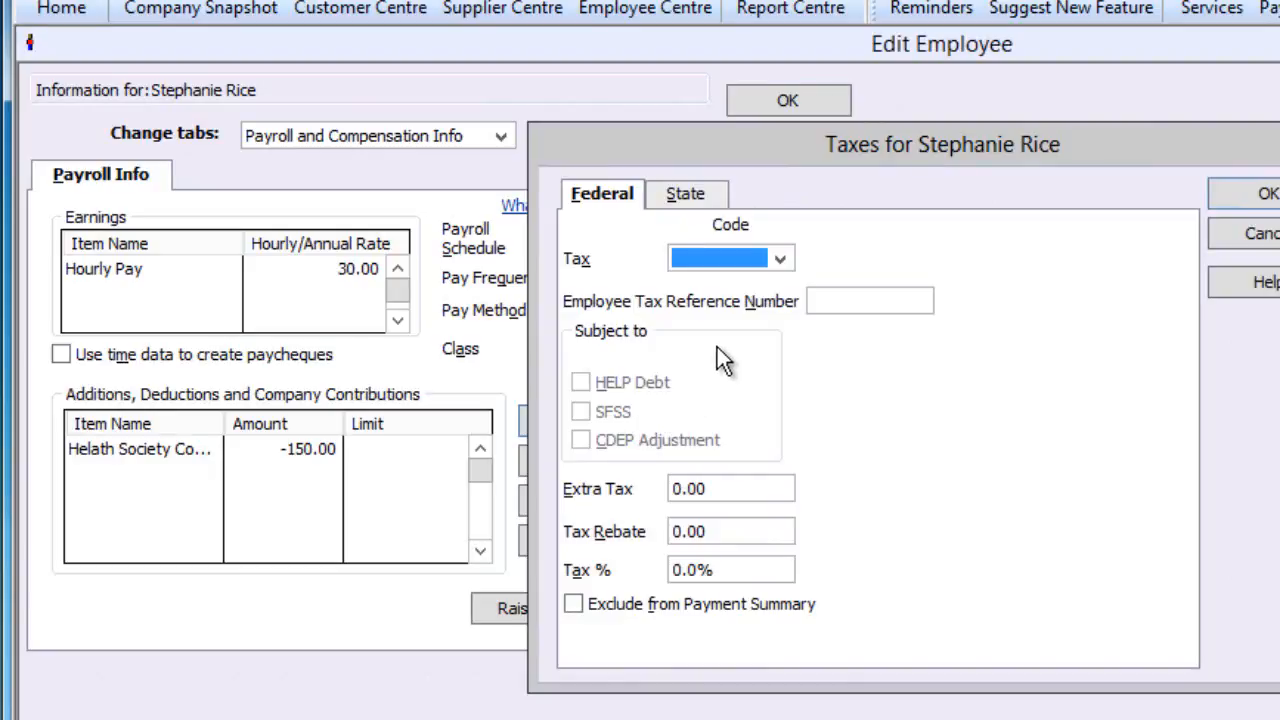
pyautogui.click(781, 262)
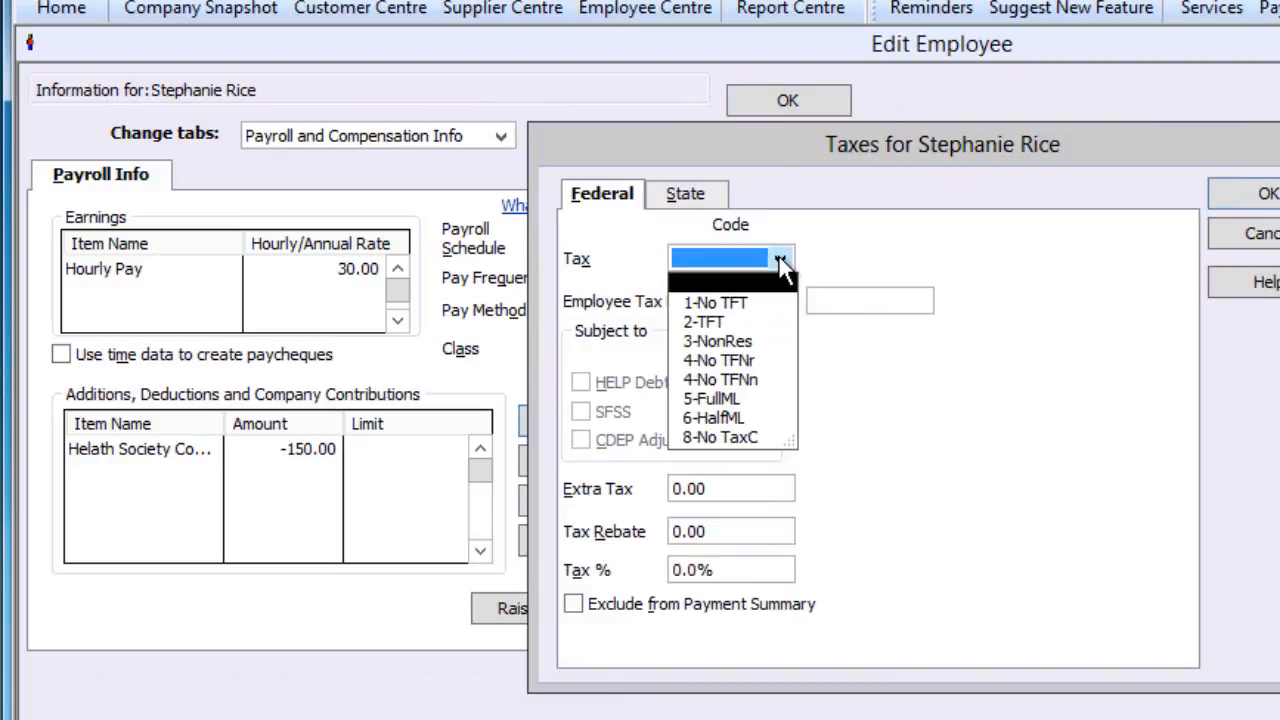
pyautogui.click(724, 323)
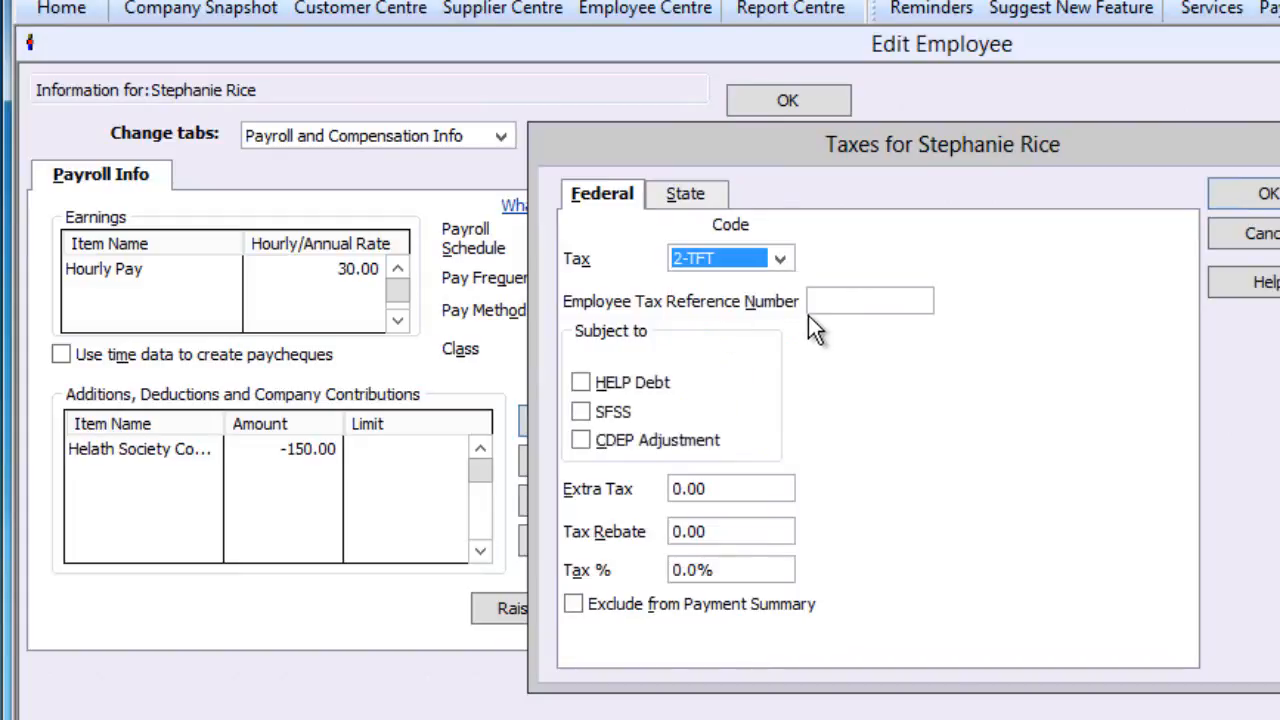
pyautogui.click(834, 301)
pyautogui.write('987654321')
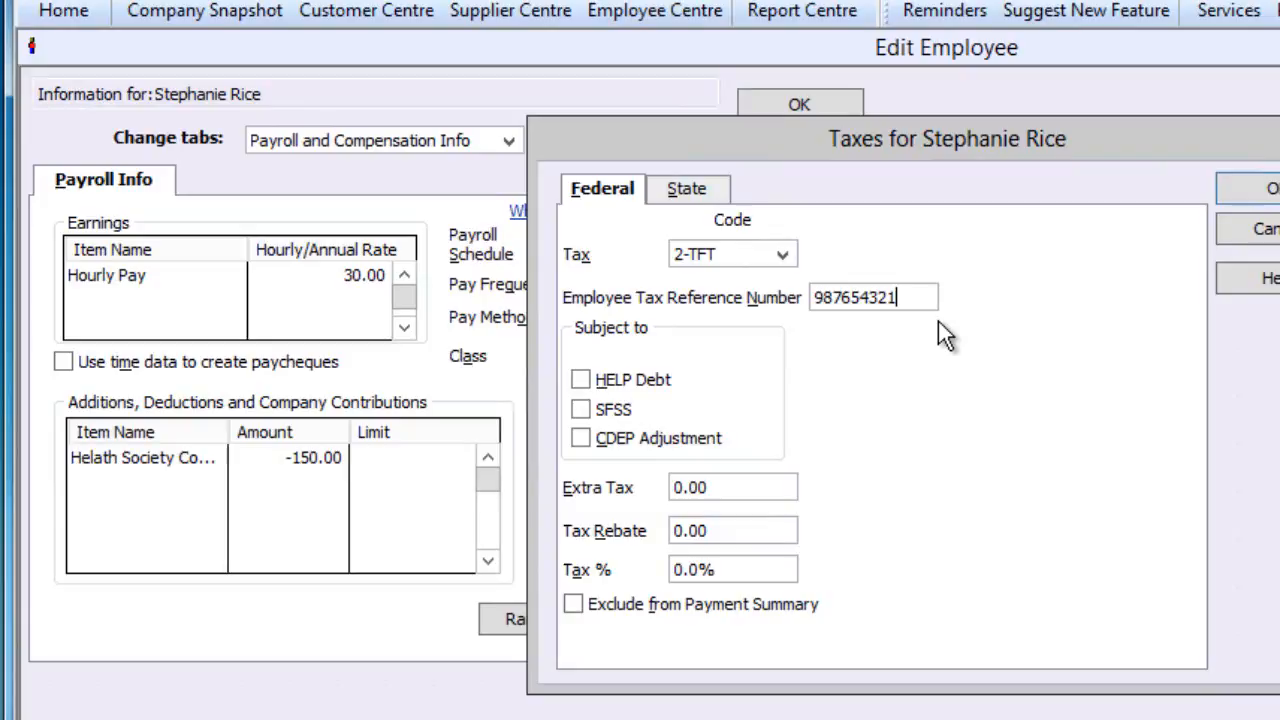
# - On the State tab, pick NSW and include the employee in state payroll tax
pyautogui.click(686, 190)
pyautogui.click(755, 266)
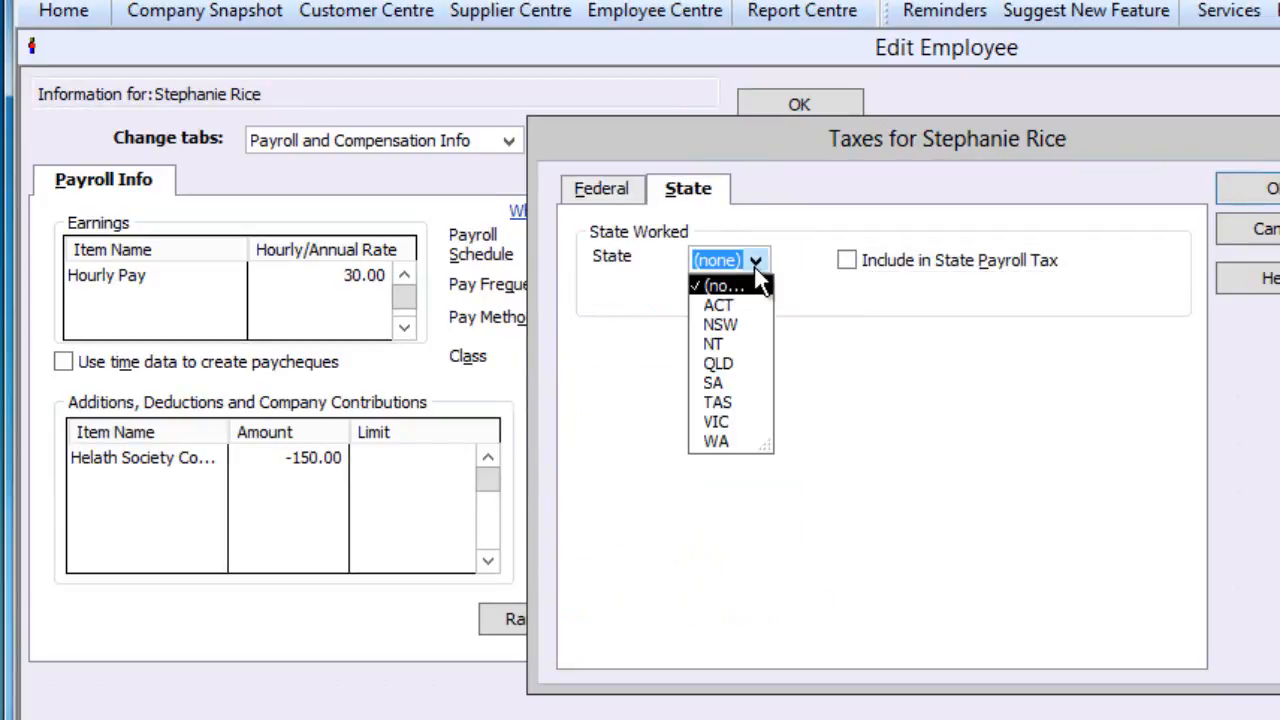
pyautogui.click(726, 326)
pyautogui.click(845, 260)
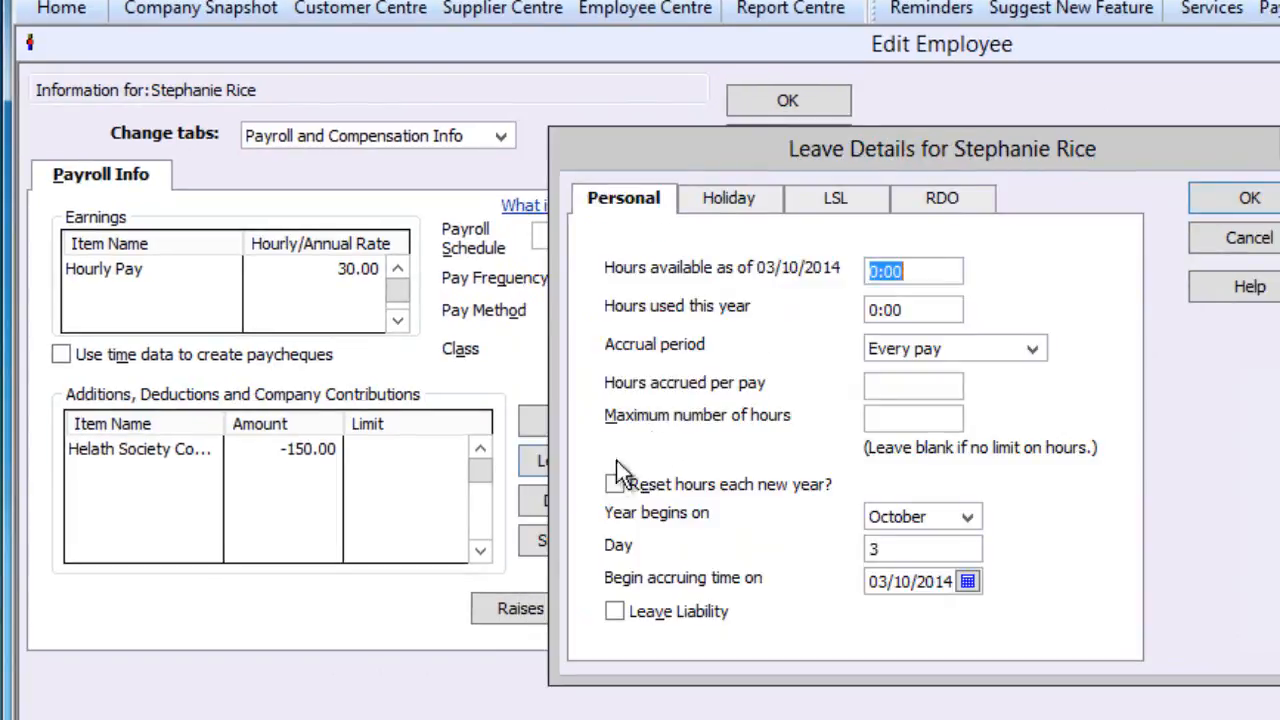
# - Set Holiday leave to accrue every pay at 2.92 hours (2:55) per pay
pyautogui.click(717, 196)
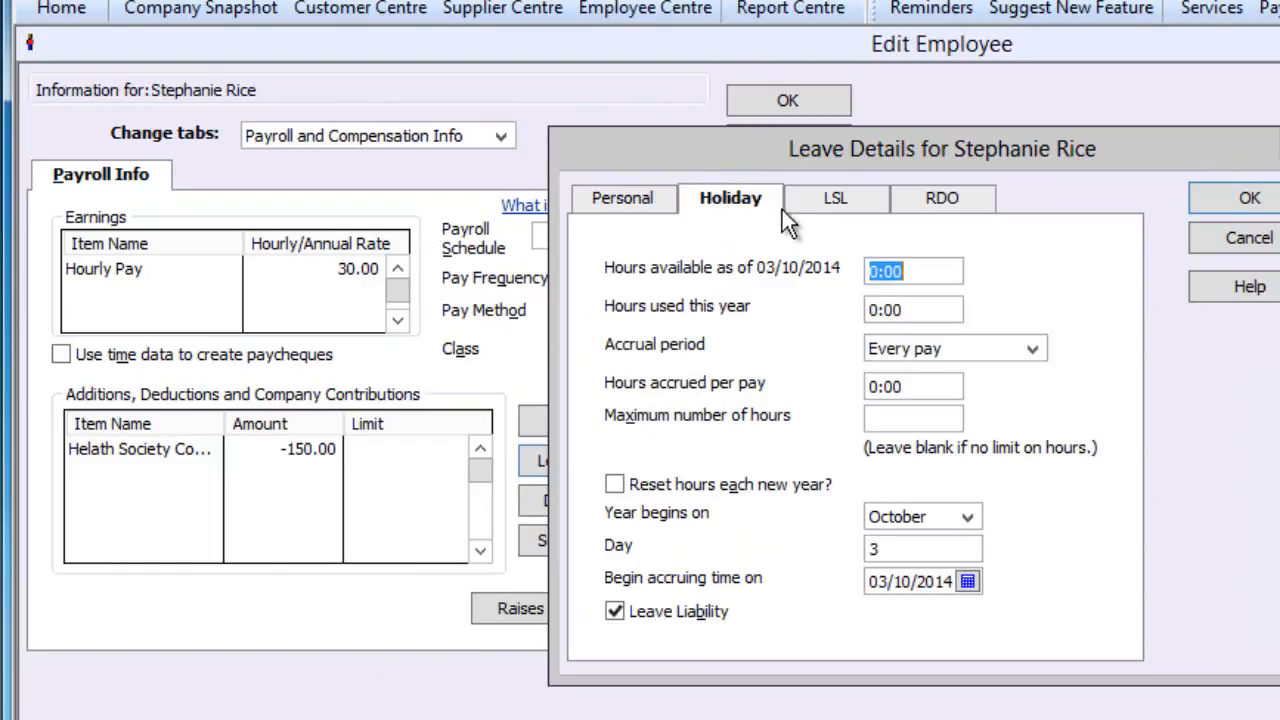
pyautogui.click(1032, 350)
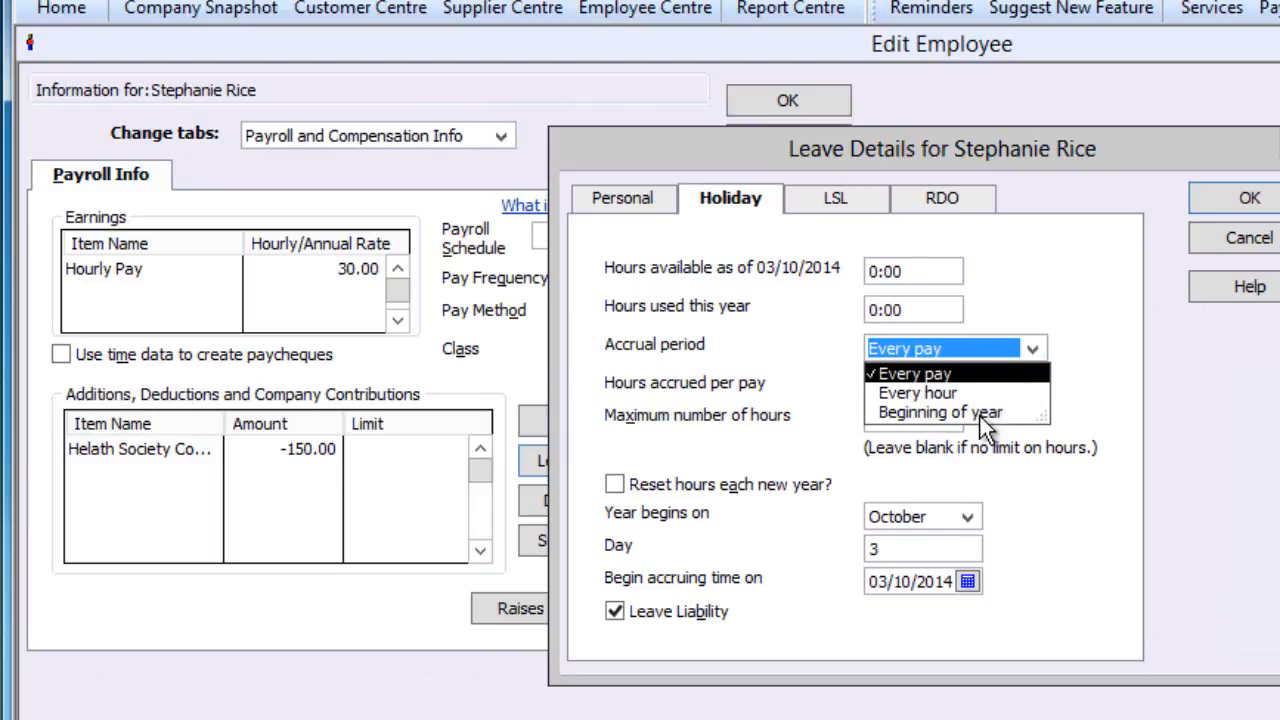
pyautogui.click(1100, 404)
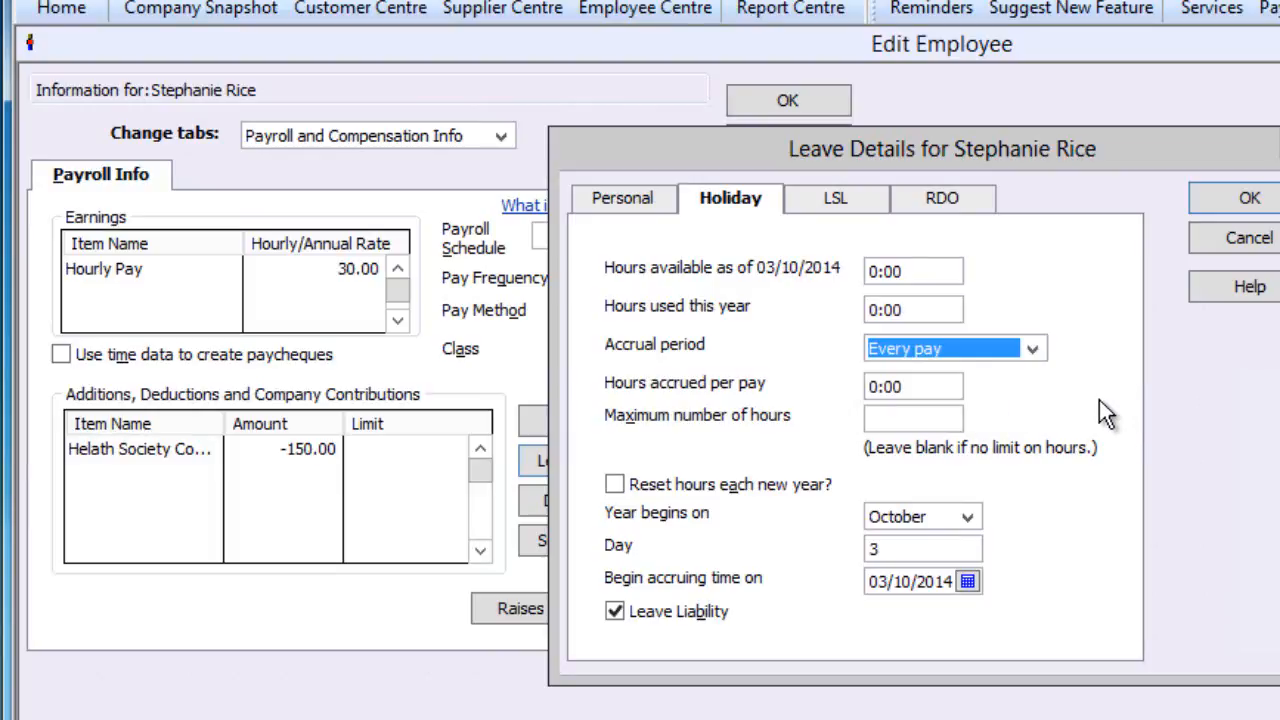
pyautogui.click(905, 387)
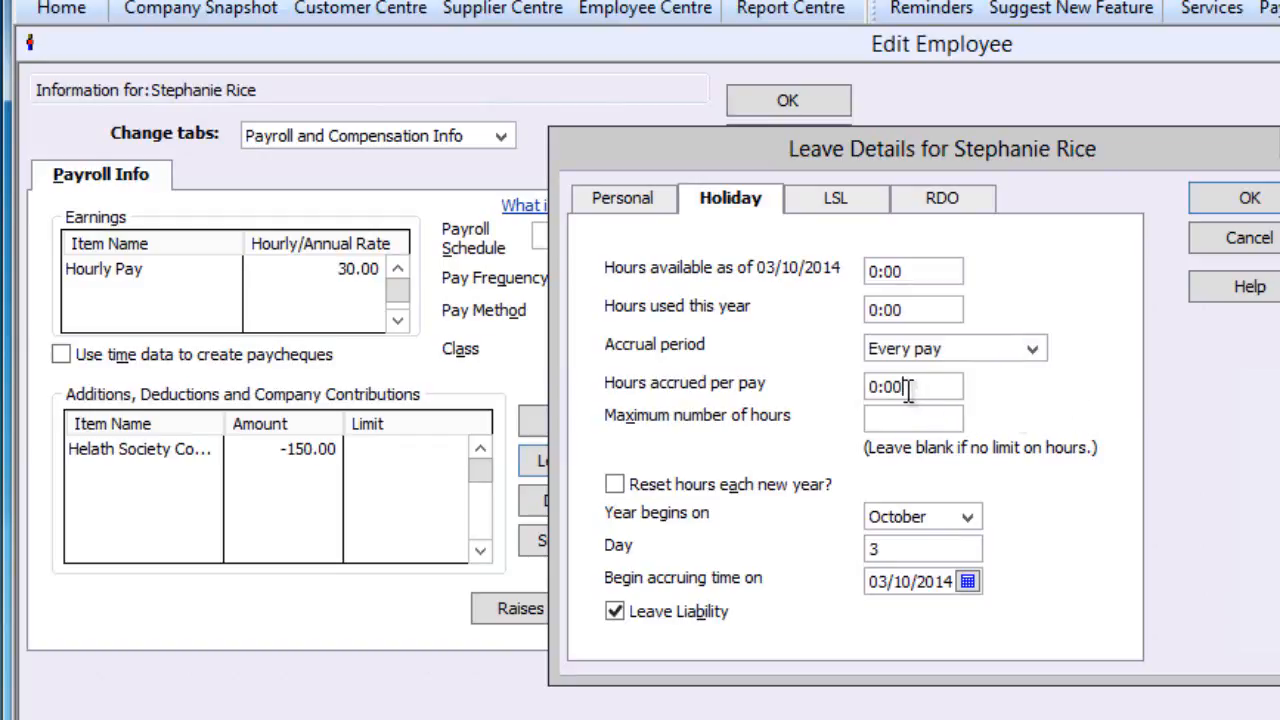
pyautogui.moveTo(903, 387); pyautogui.dragTo(856, 388)
pyautogui.write('2.92')
pyautogui.click(907, 418)
# - Confirm the leave details and the employee's direct deposit bank details
pyautogui.click(1240, 203)
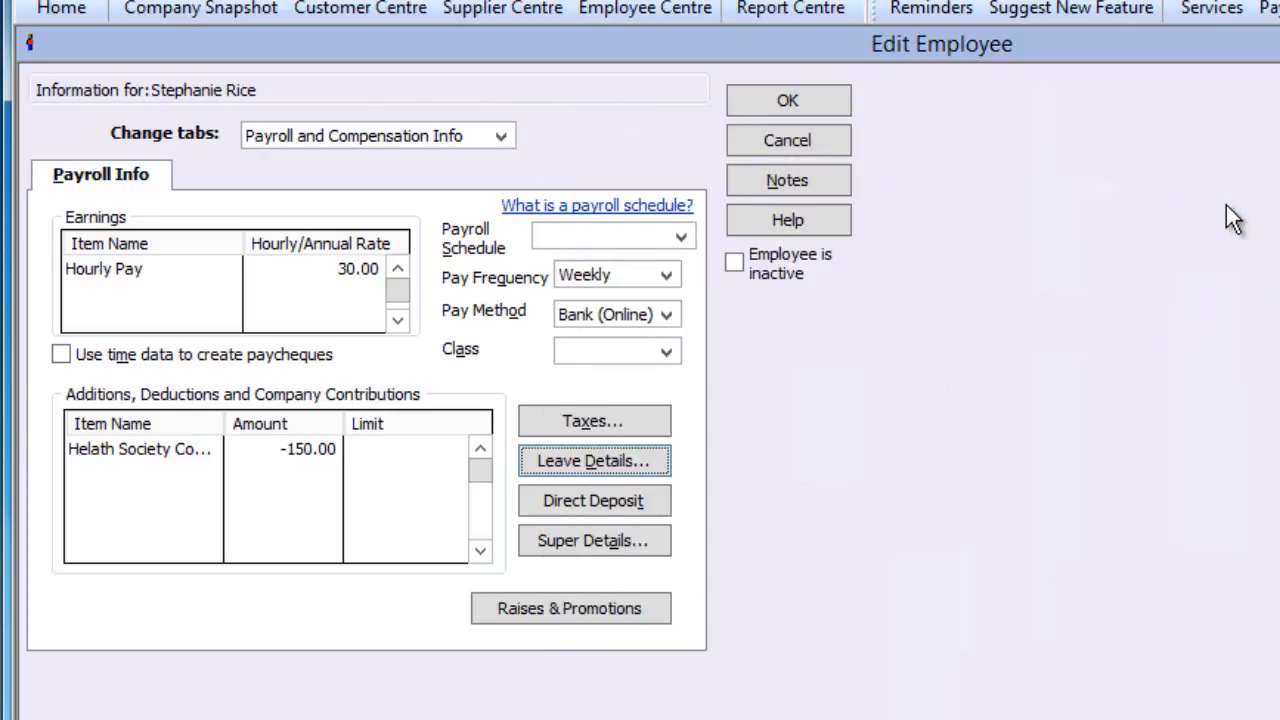
pyautogui.click(601, 498)
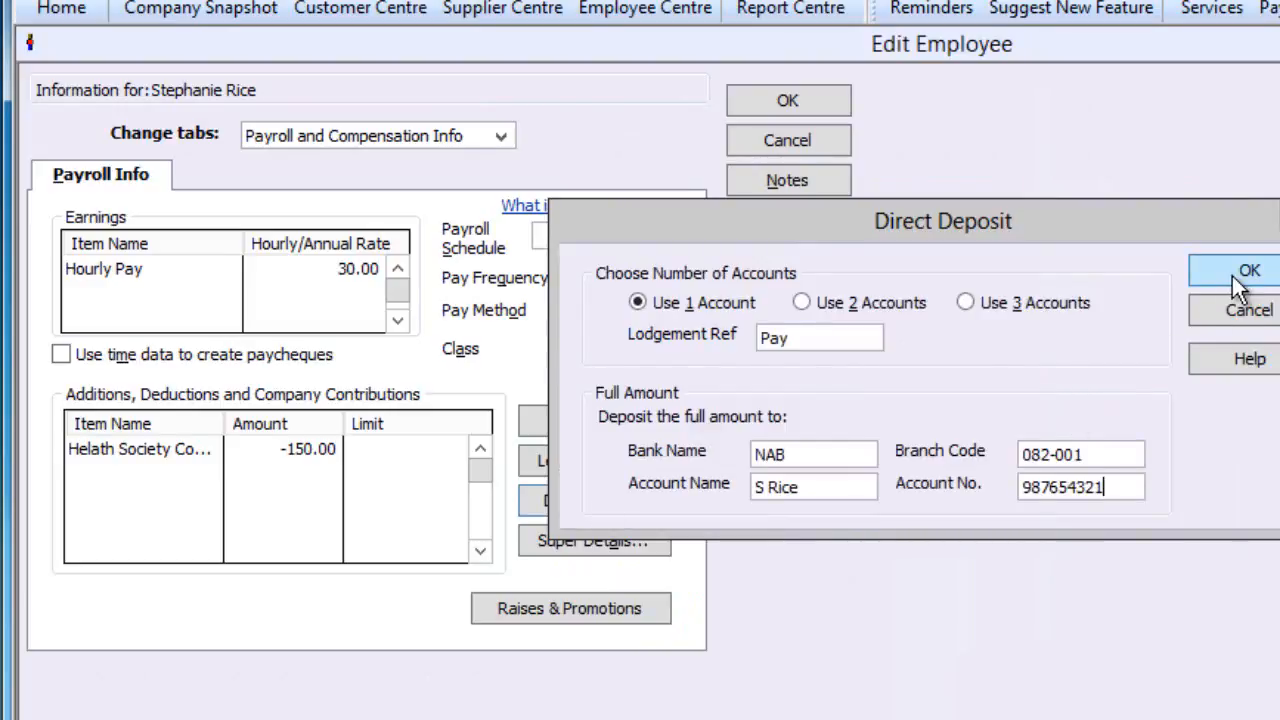
pyautogui.click(1240, 272)
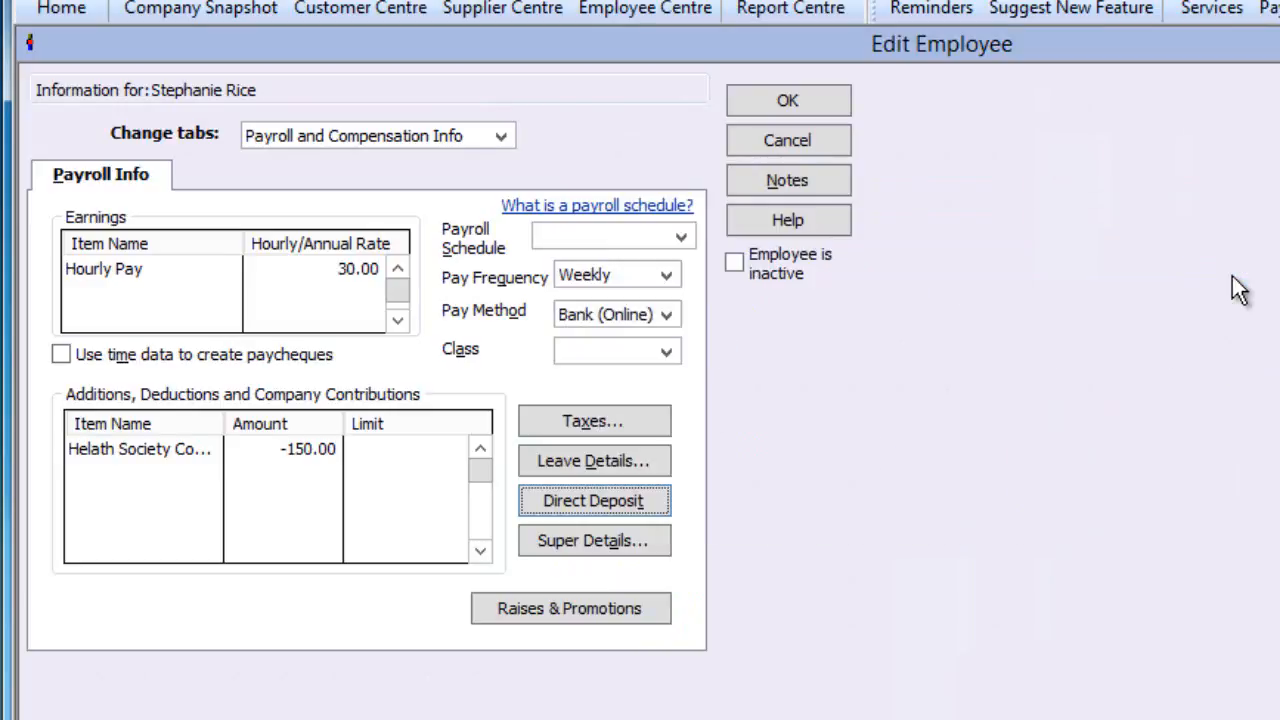
# - Save super details with the employee's member number, fund AMP, AMP0278AU and SuperLife, then return Home
pyautogui.click(593, 540)
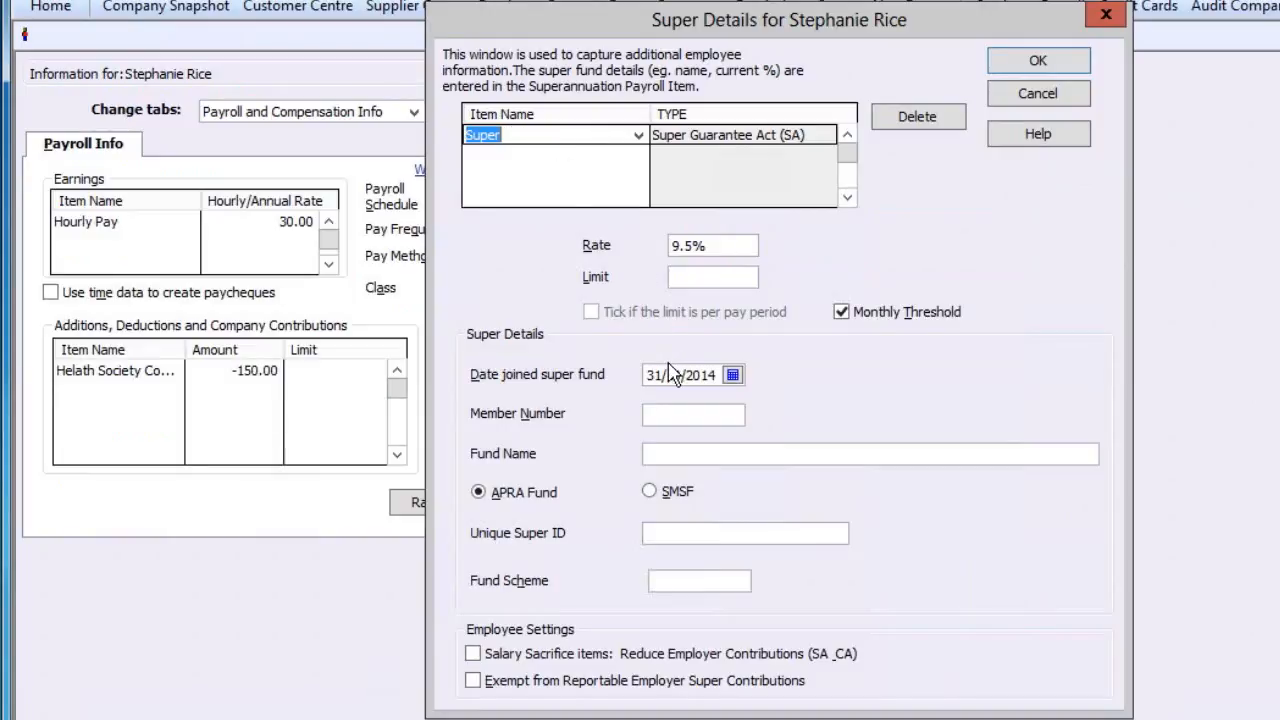
pyautogui.click(666, 413)
pyautogui.write('123456')
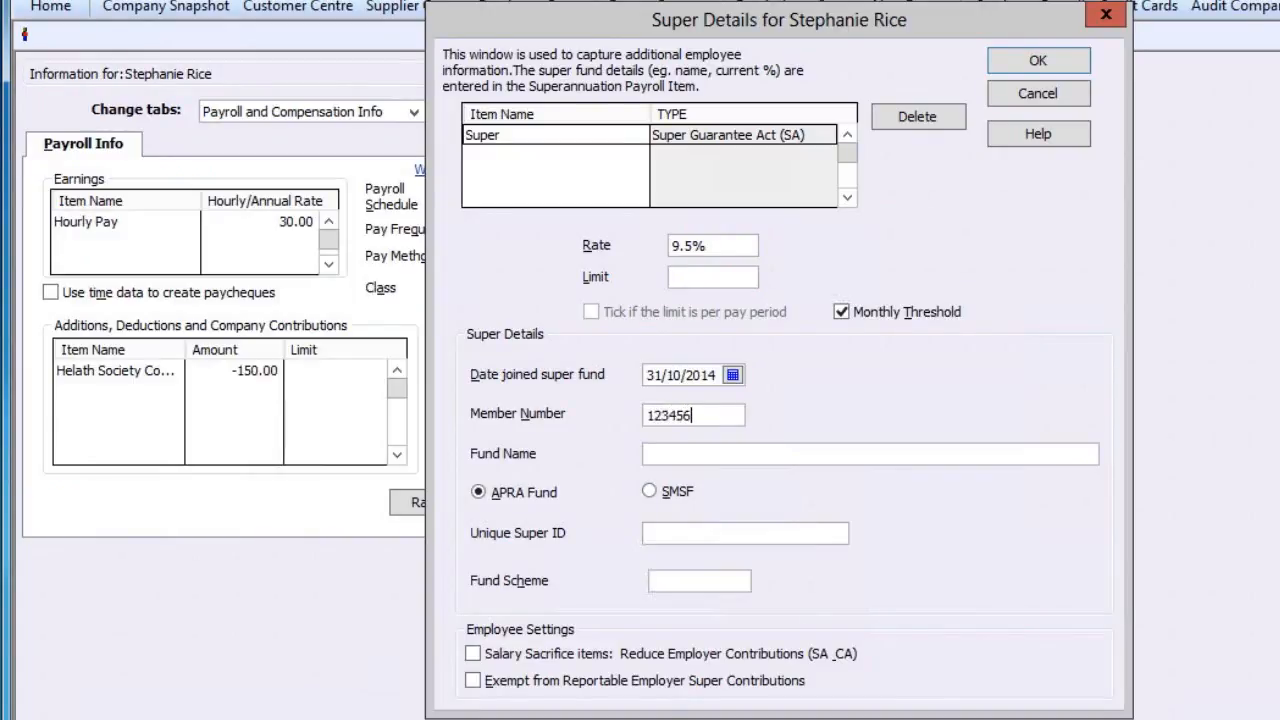
pyautogui.click(664, 455)
pyautogui.write('AMP')
pyautogui.press('Tab')
pyautogui.write('AMP0278AU')
pyautogui.press('Tab')
pyautogui.write('SuperLife')
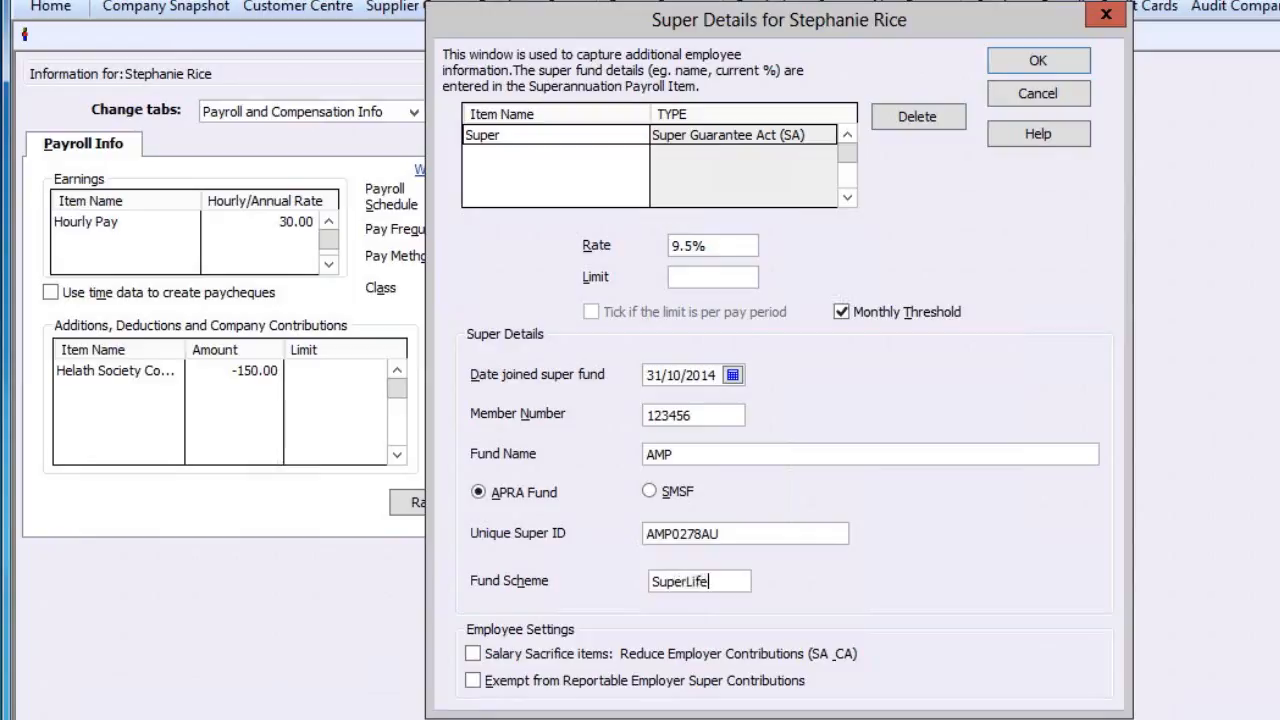
pyautogui.click(1050, 66)
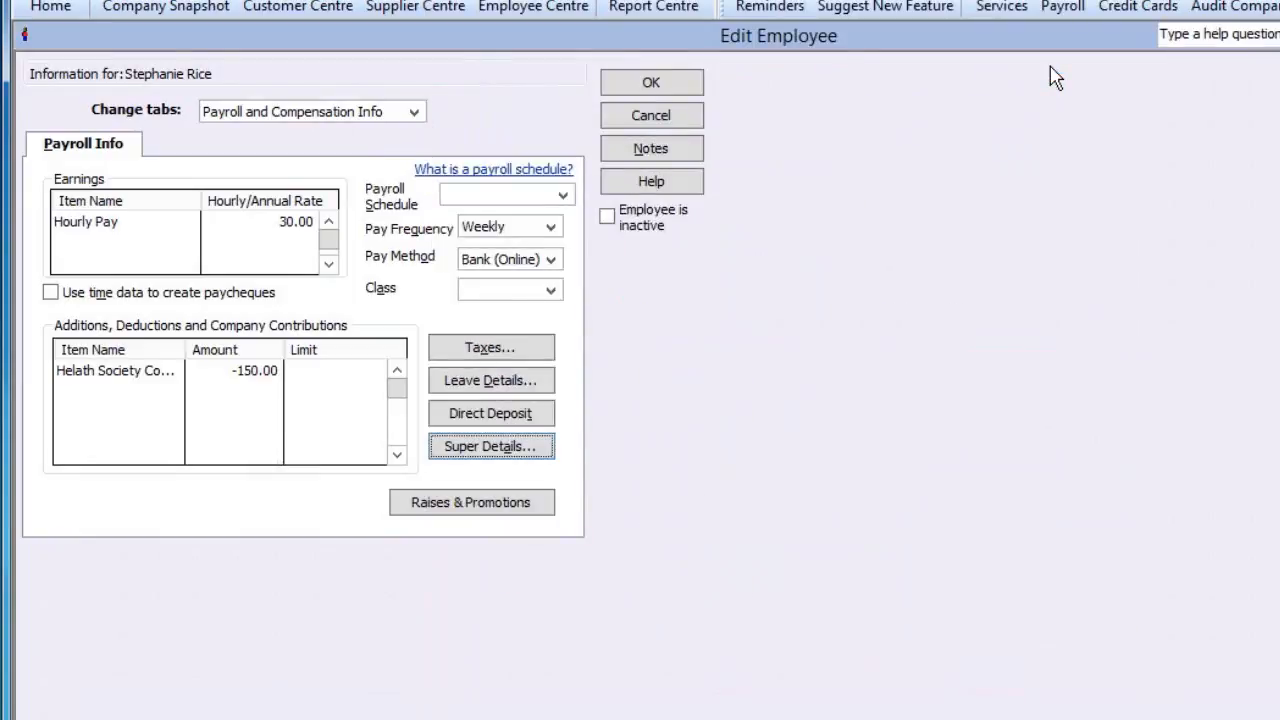
pyautogui.click(52, 7)
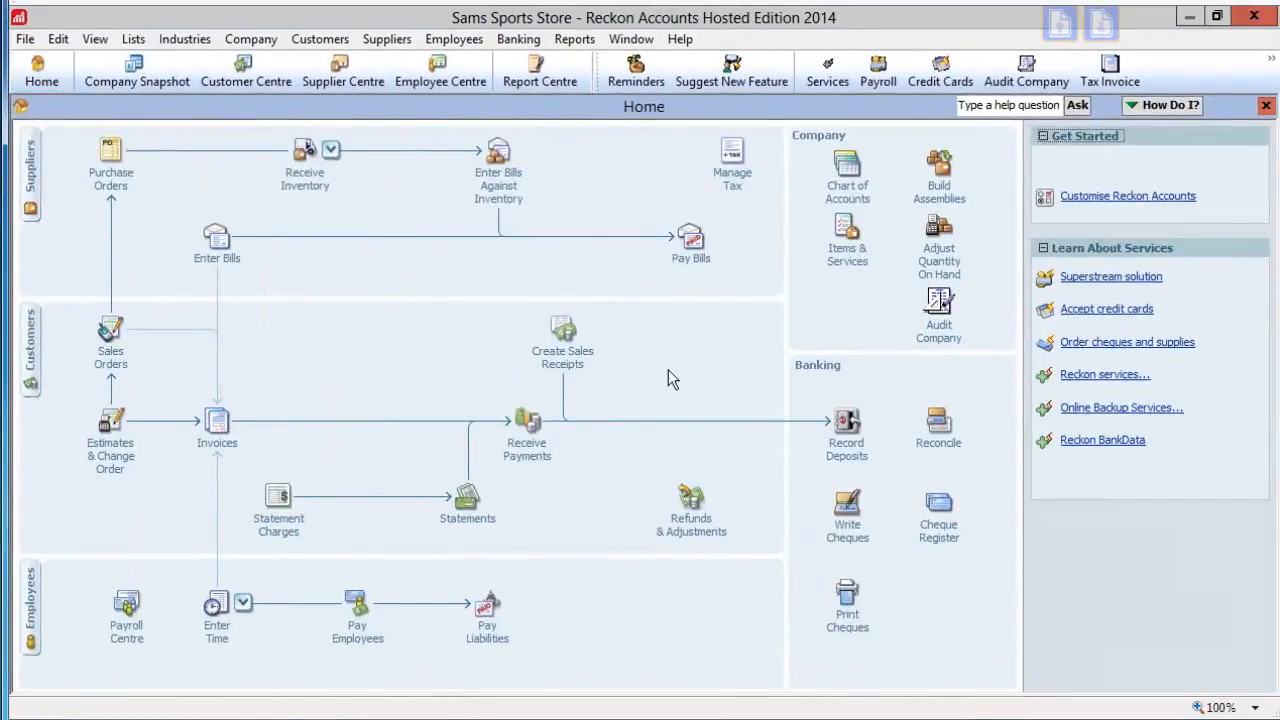